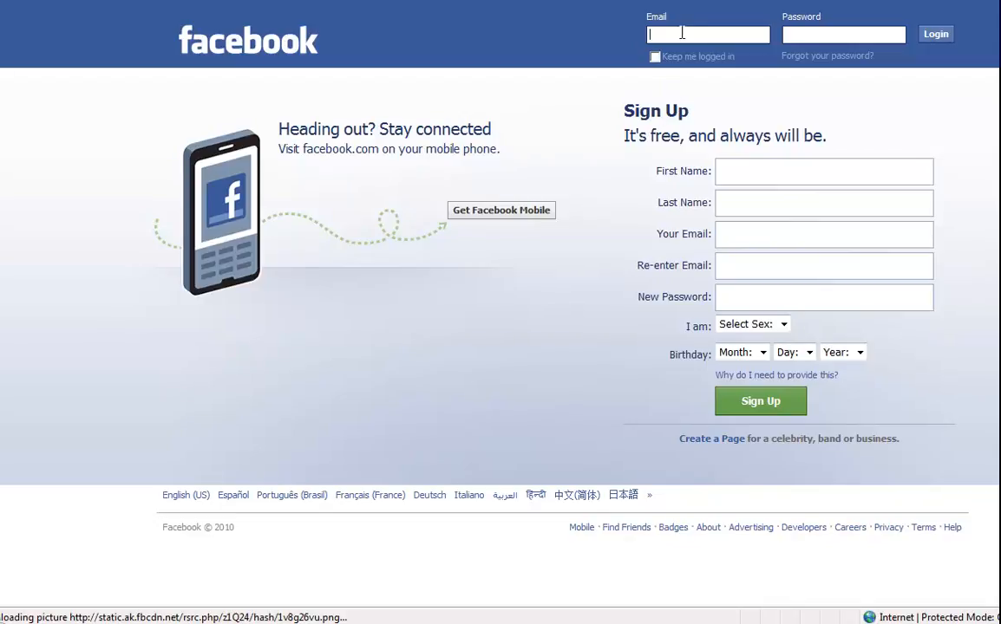
Log in to Facebook with the account's email address and password.
left_click(682, 33)
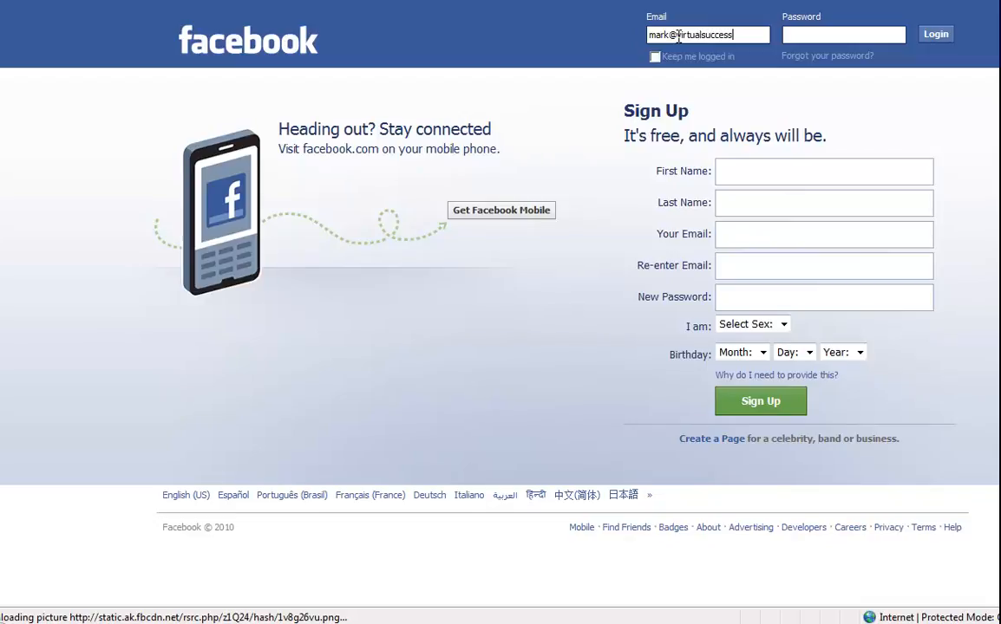
key("Tab")
type("*********")
key("Return")
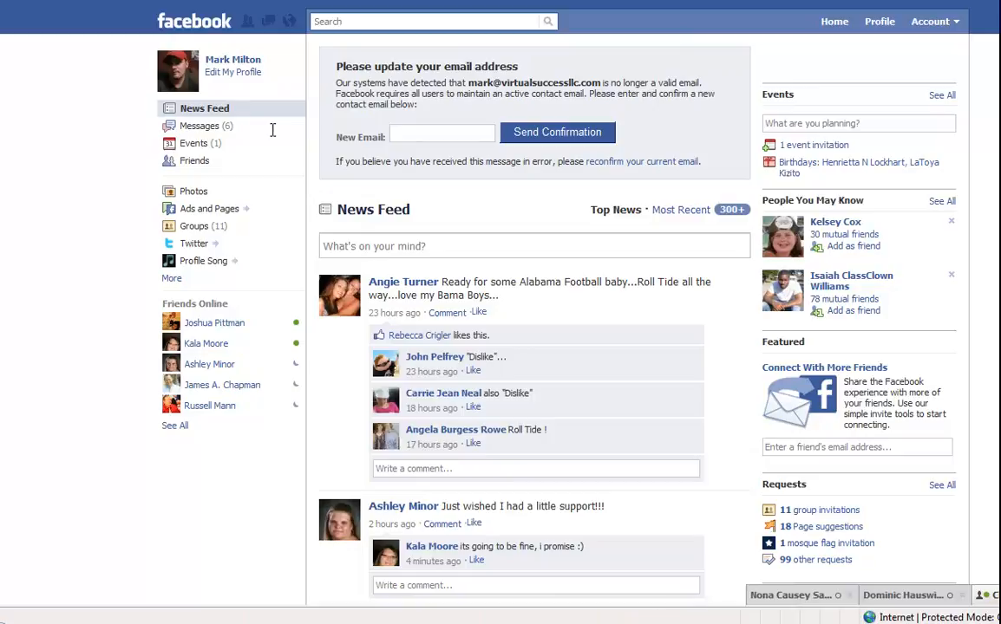
Open the Ads and Pages section from the left sidebar.
left_click(225, 214)
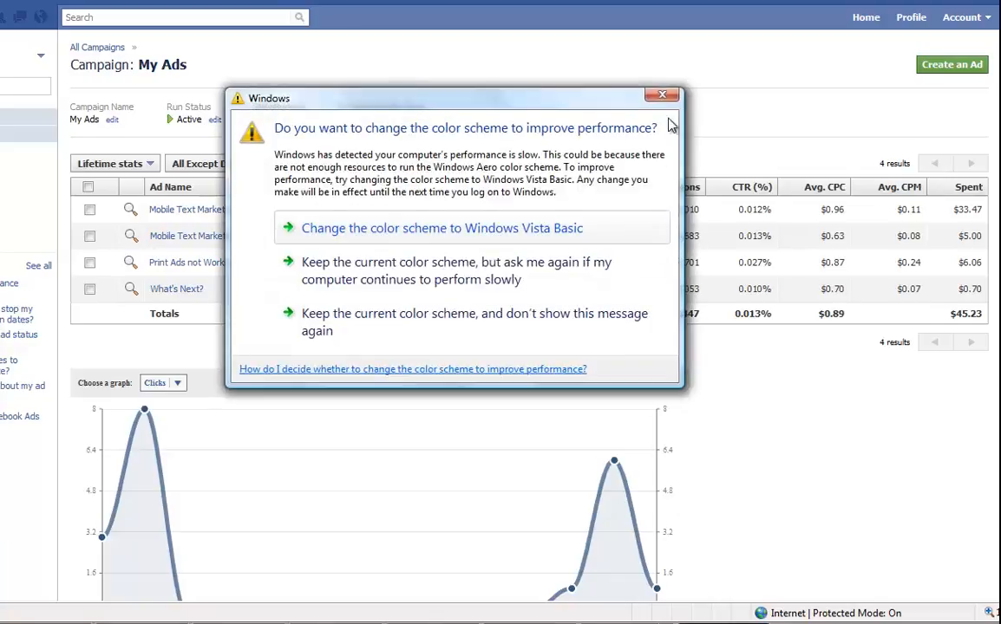
Dismiss the color-scheme prompt and edit the targeting of the paused Mobile Text Marketing ad.
left_click(663, 93)
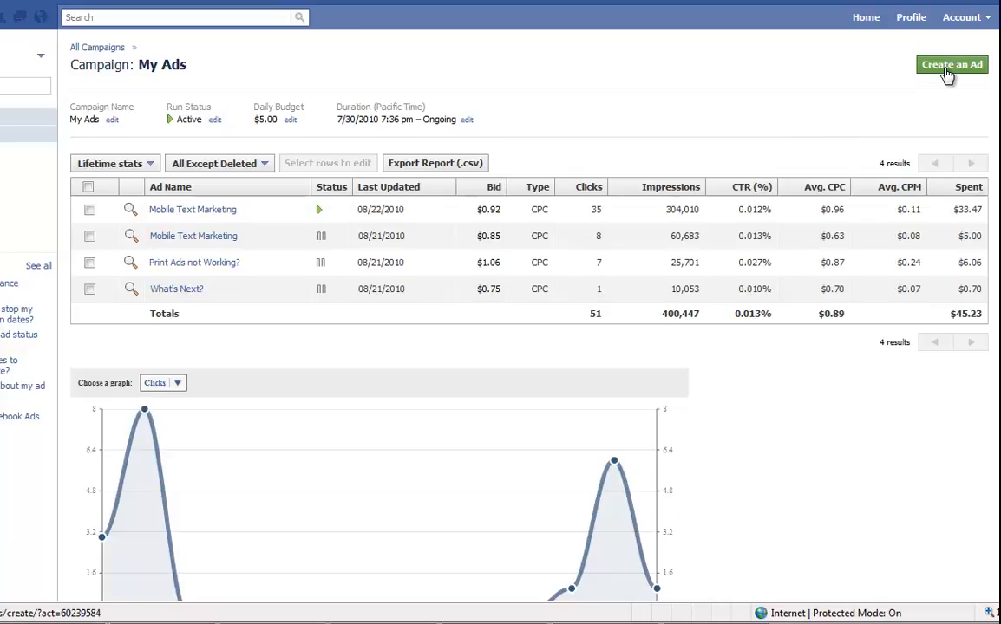
left_click(209, 242)
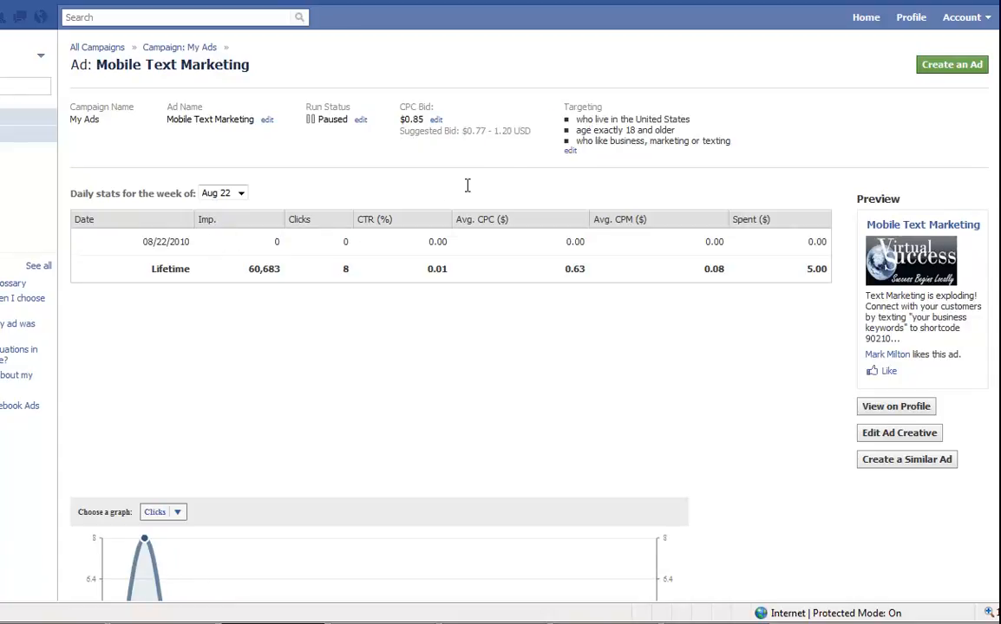
left_click(571, 154)
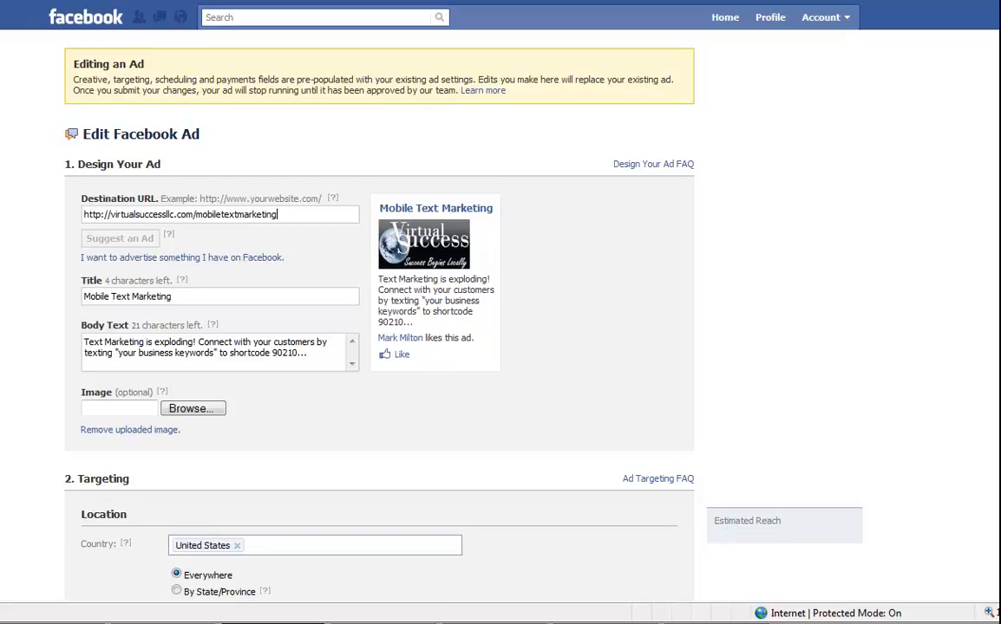
Review the destination URL and retype the 'ing' ending of the ad title.
scroll(451, 312, "down", 3)
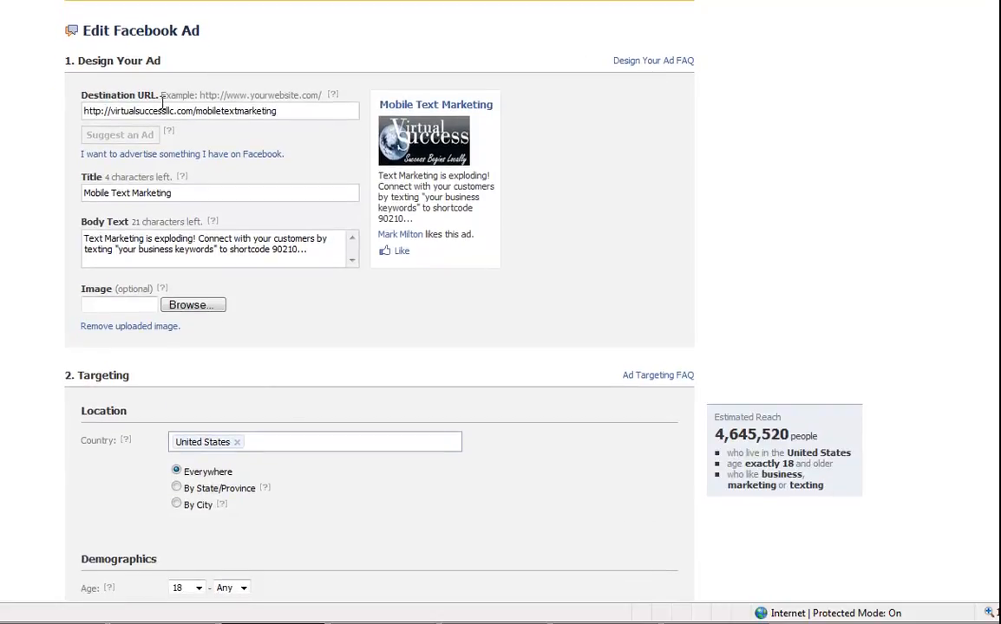
left_click_drag(83, 111, 254, 121)
left_click_drag(227, 93, 293, 91)
left_click(276, 109)
left_click_drag(195, 111, 279, 104)
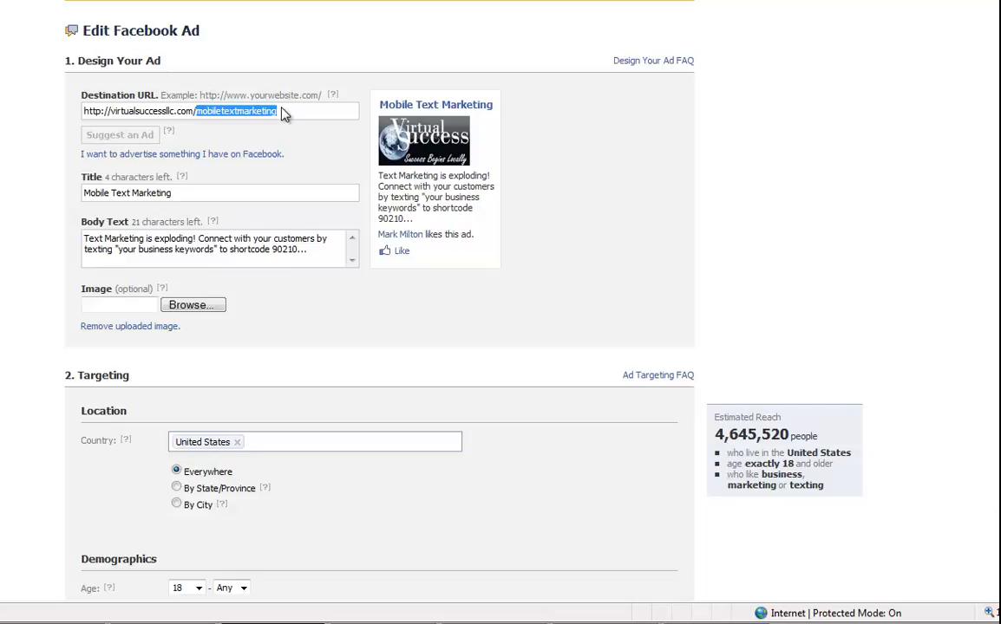
left_click(264, 191)
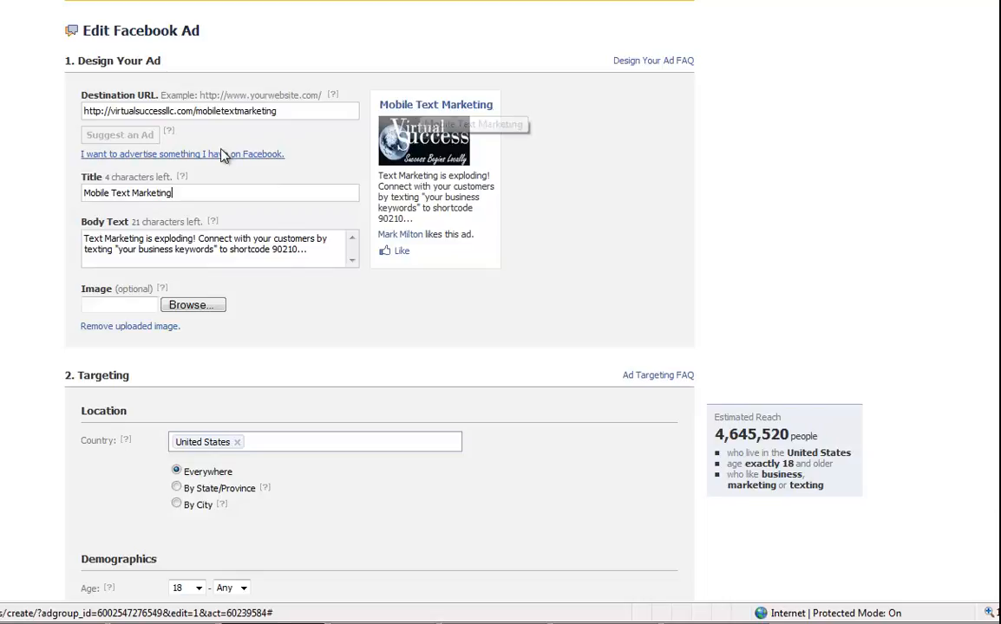
key("BackSpace")
key("BackSpace")
key("BackSpace")
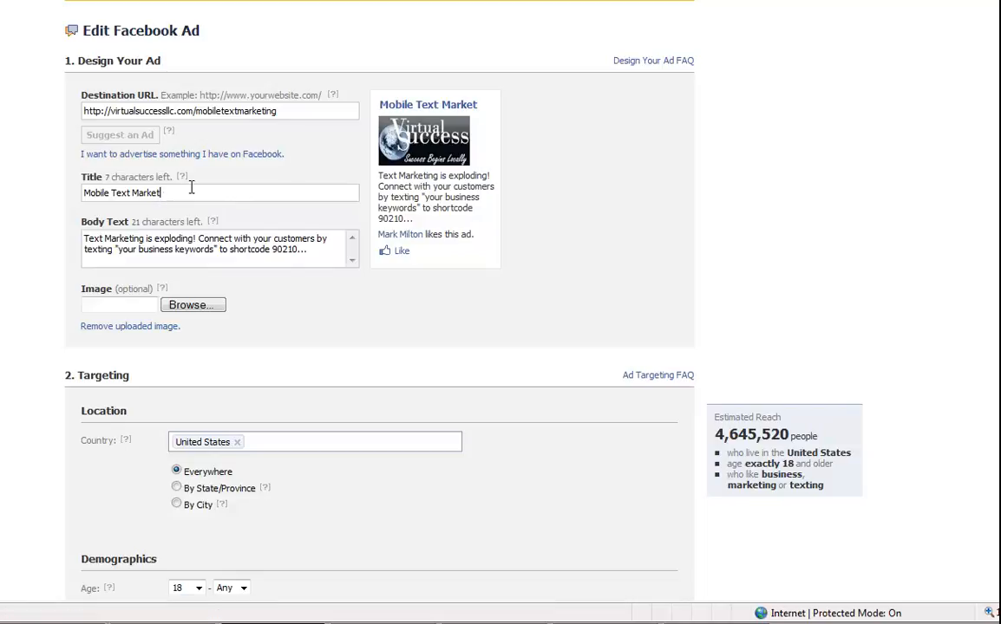
type("ing")
left_click(85, 237)
left_click_drag(86, 248, 129, 251)
left_click(102, 237)
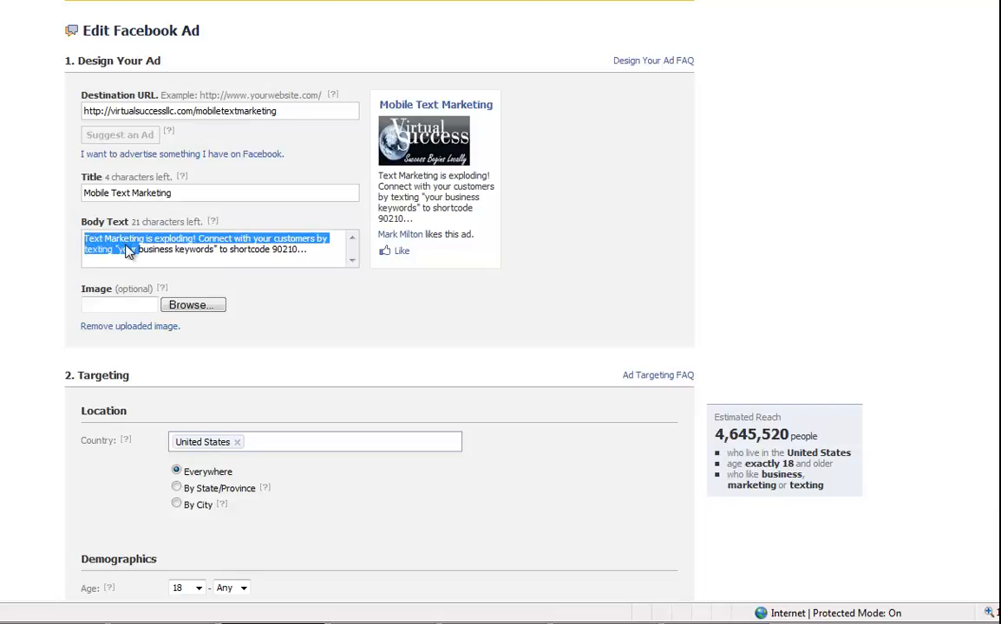
left_click(139, 249)
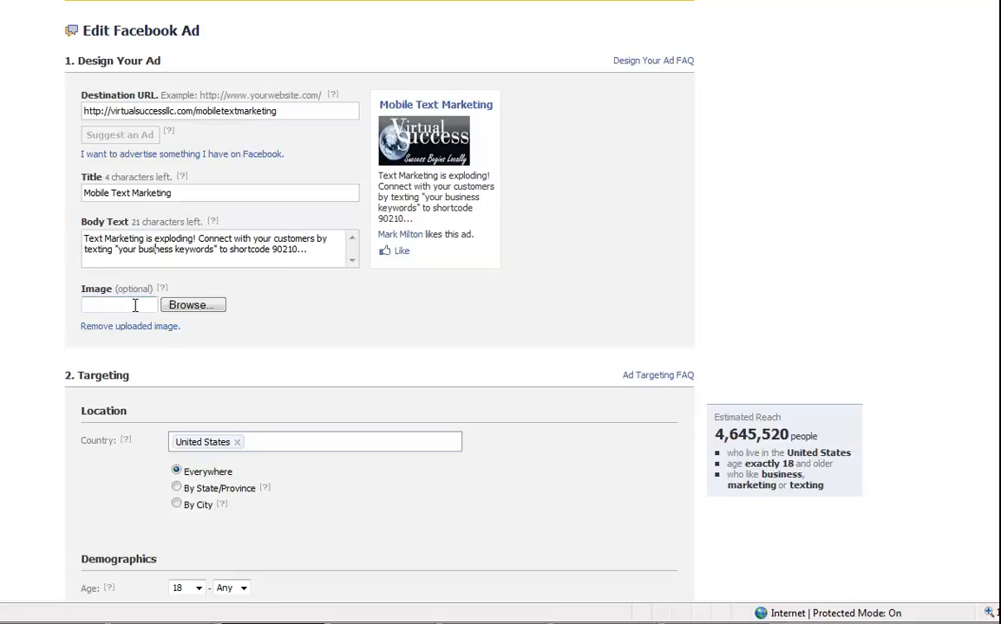
left_click(217, 306)
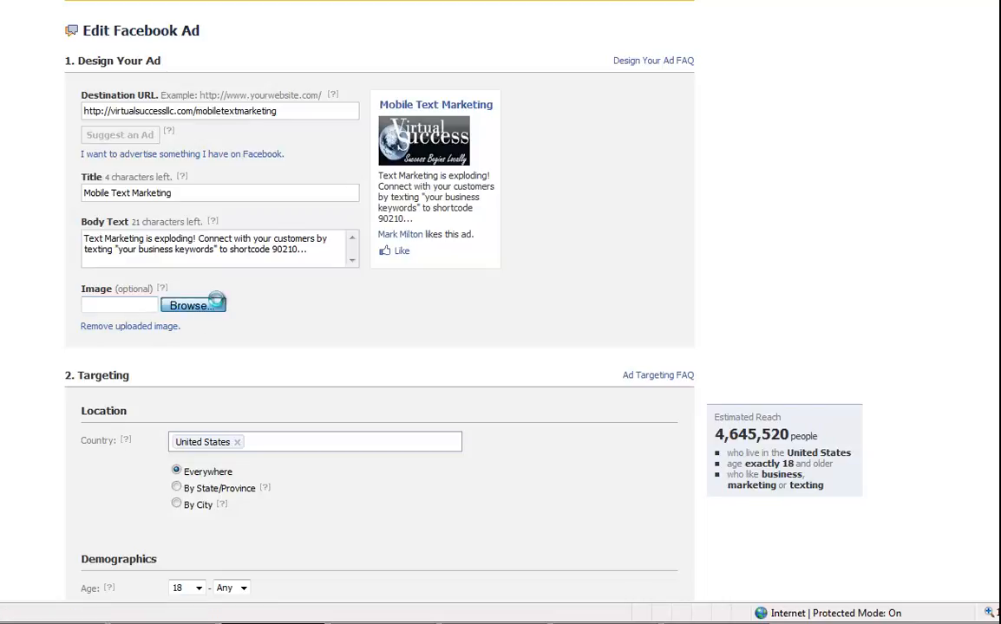
left_click(334, 292)
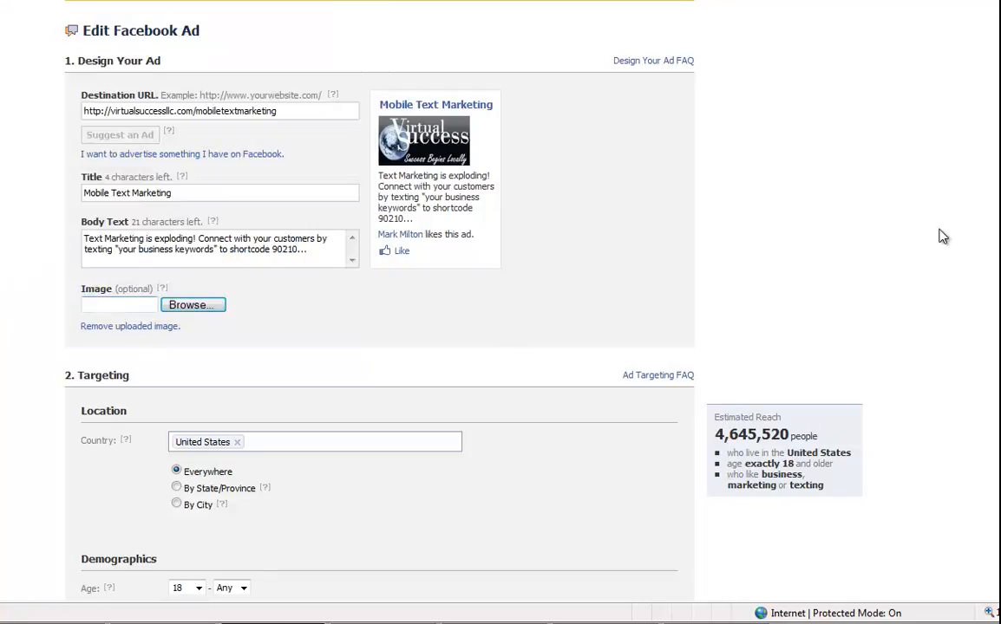
Scroll down the edit form to the Demographics and Likes & Interests sections.
scroll(898, 237, "down", 6)
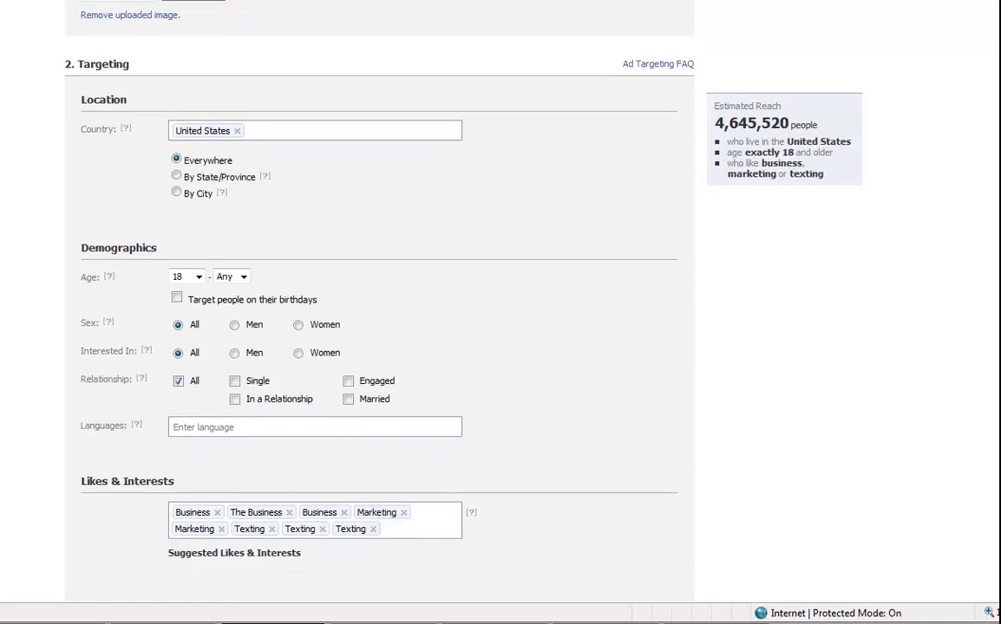
scroll(898, 236, "down", 1)
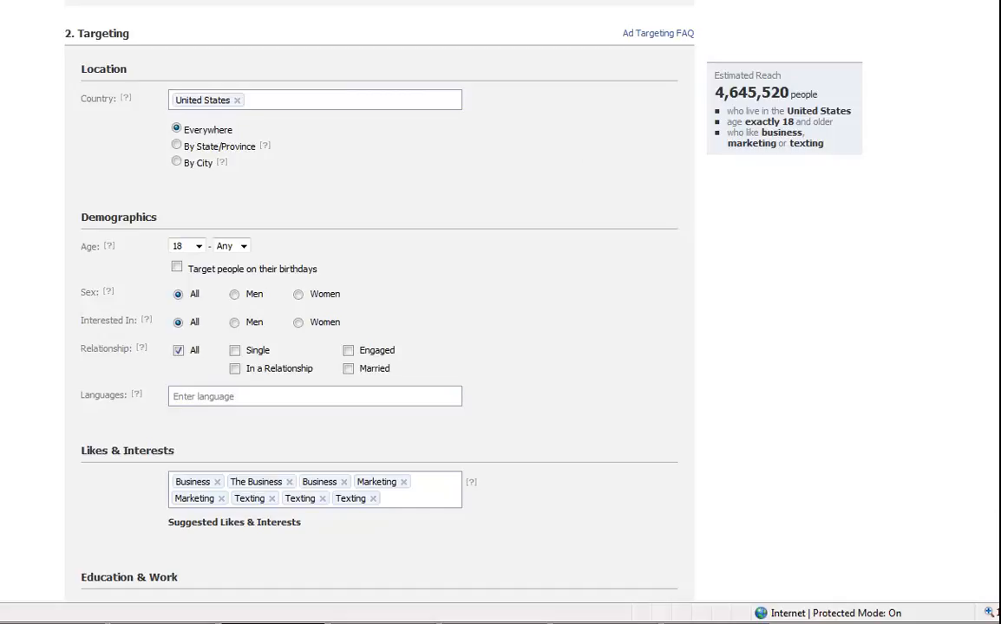
scroll(416, 304, "down", 1)
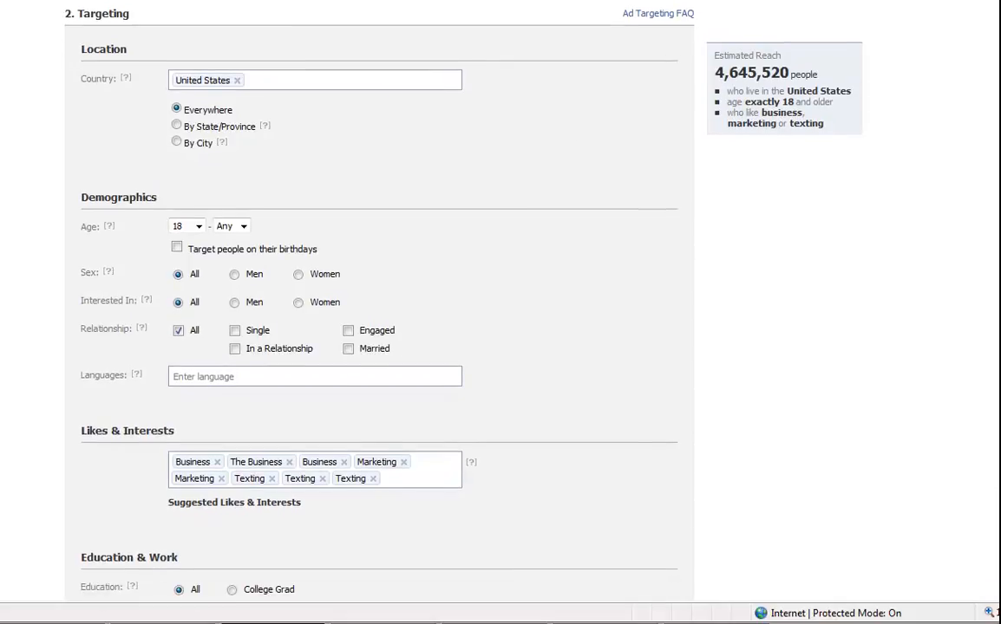
scroll(416, 303, "down", 1)
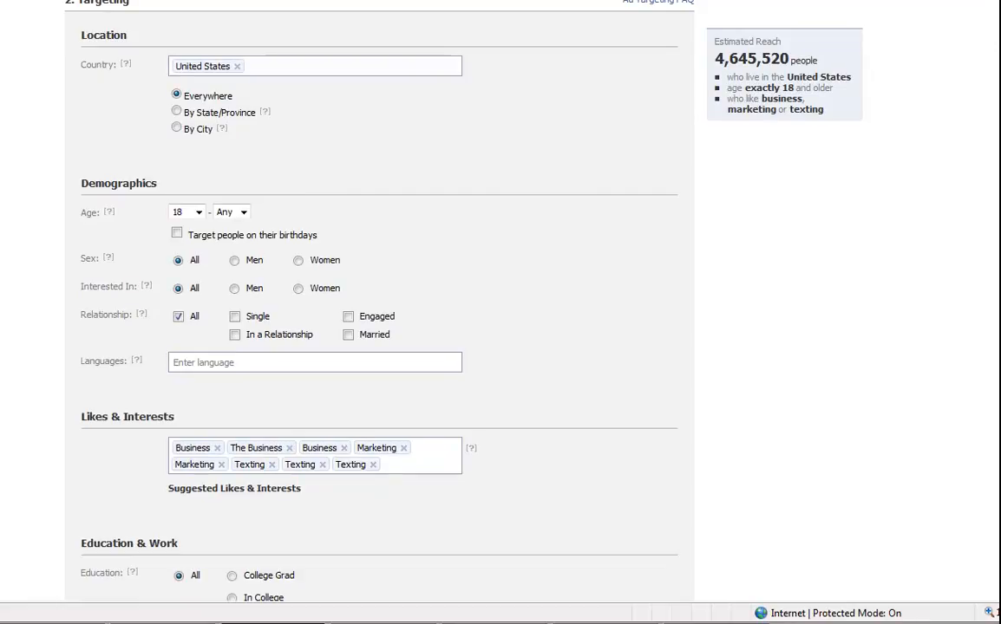
scroll(379, 303, "down", 1)
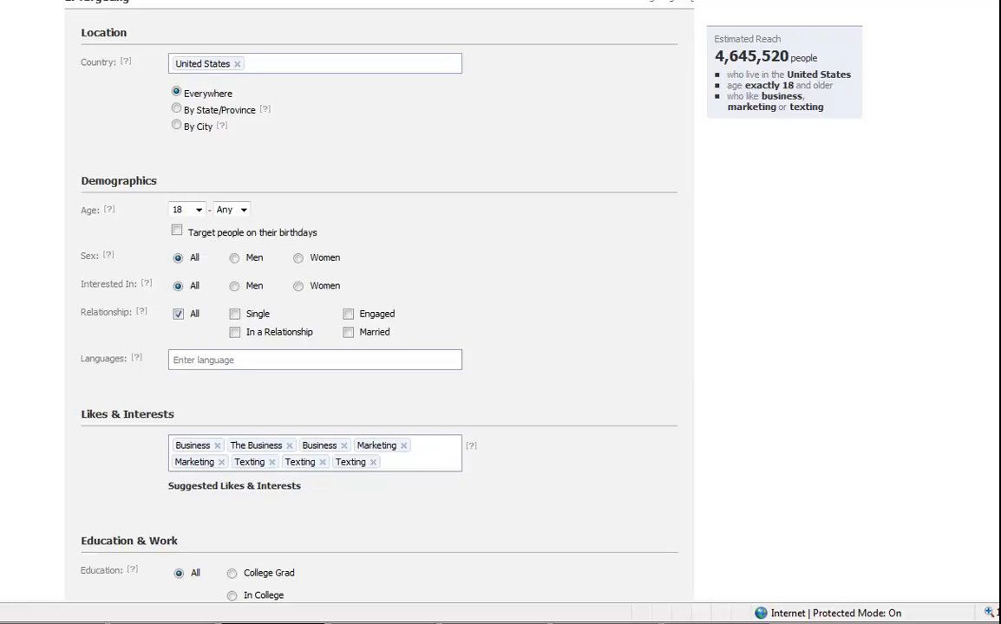
scroll(379, 303, "down", 2)
scroll(379, 303, "down", 1)
scroll(379, 303, "up", 1)
scroll(379, 303, "down", 1)
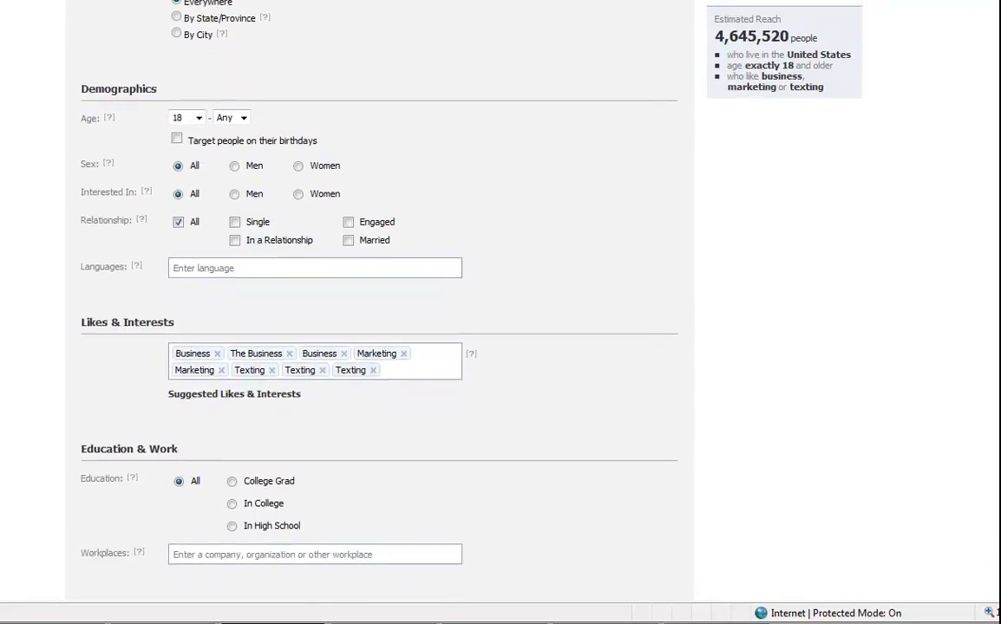
scroll(379, 304, "down", 1)
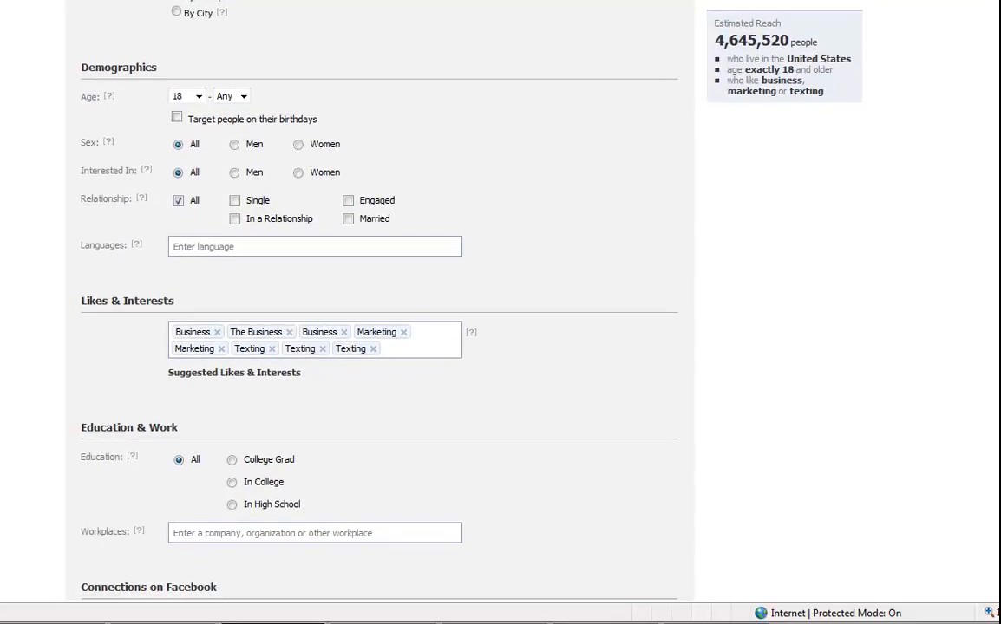
scroll(379, 304, "down", 1)
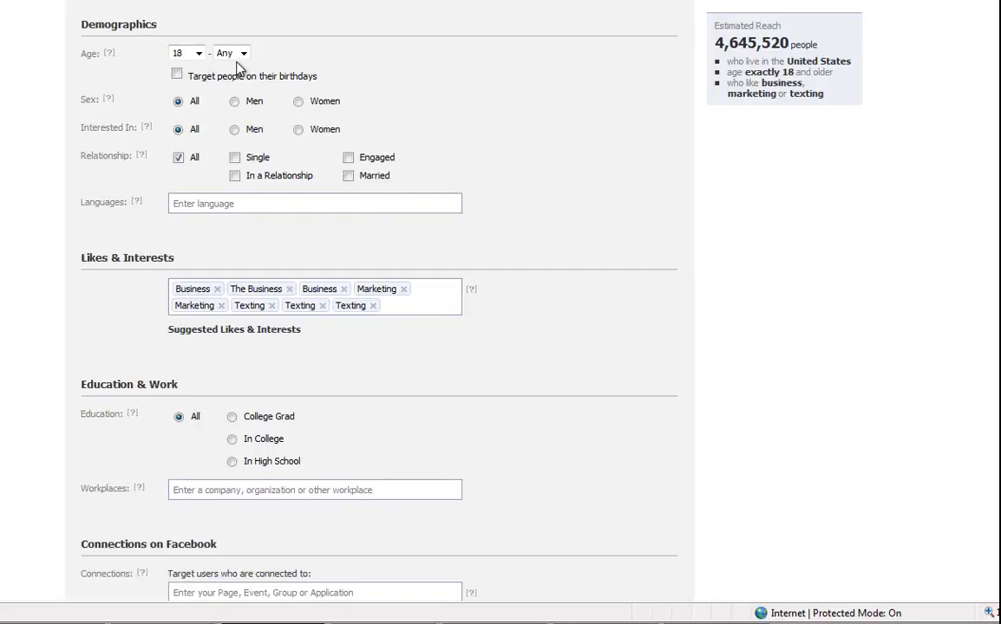
Try the age and sex options, keeping minimum age 18 and all sexes targeted.
left_click(199, 54)
left_click(201, 55)
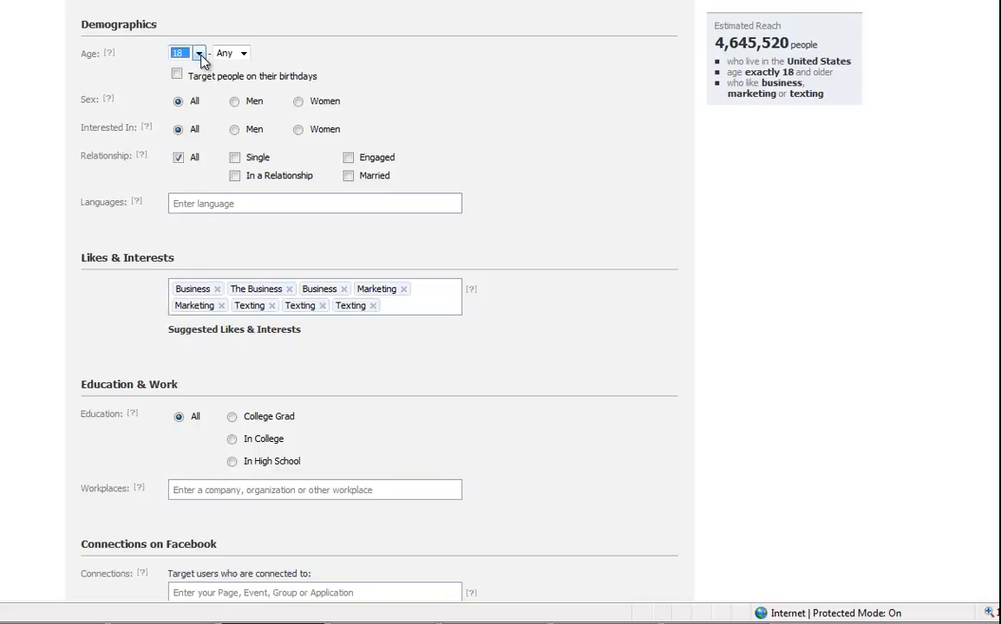
left_click(391, 85)
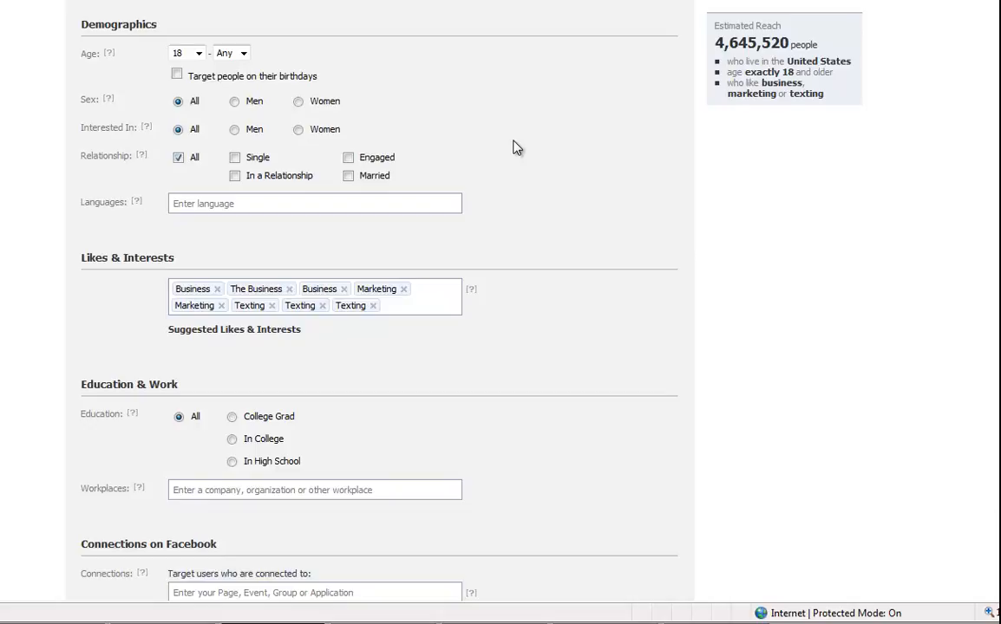
left_click(299, 102)
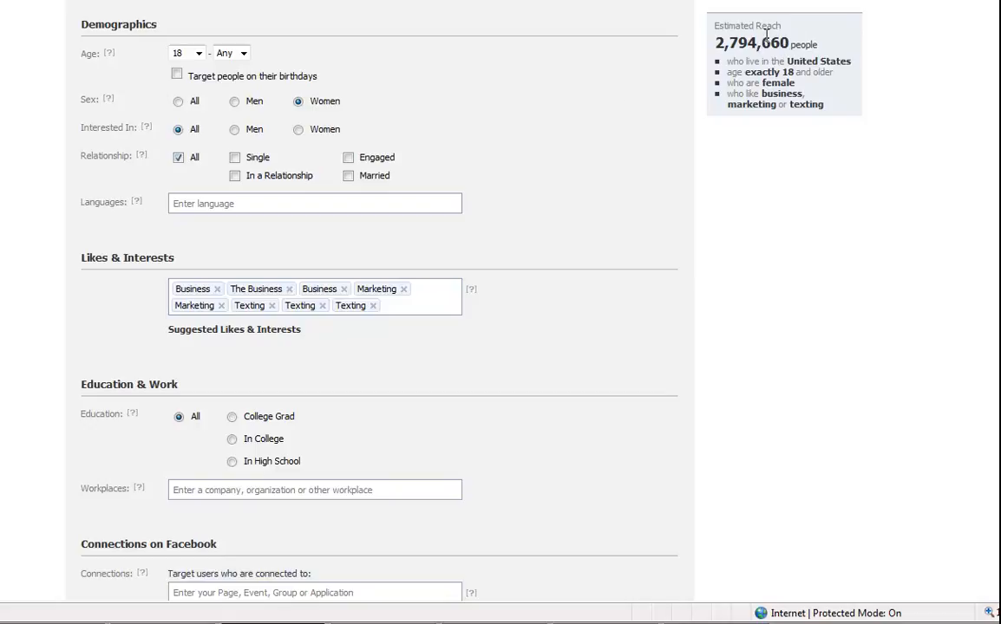
left_click(177, 102)
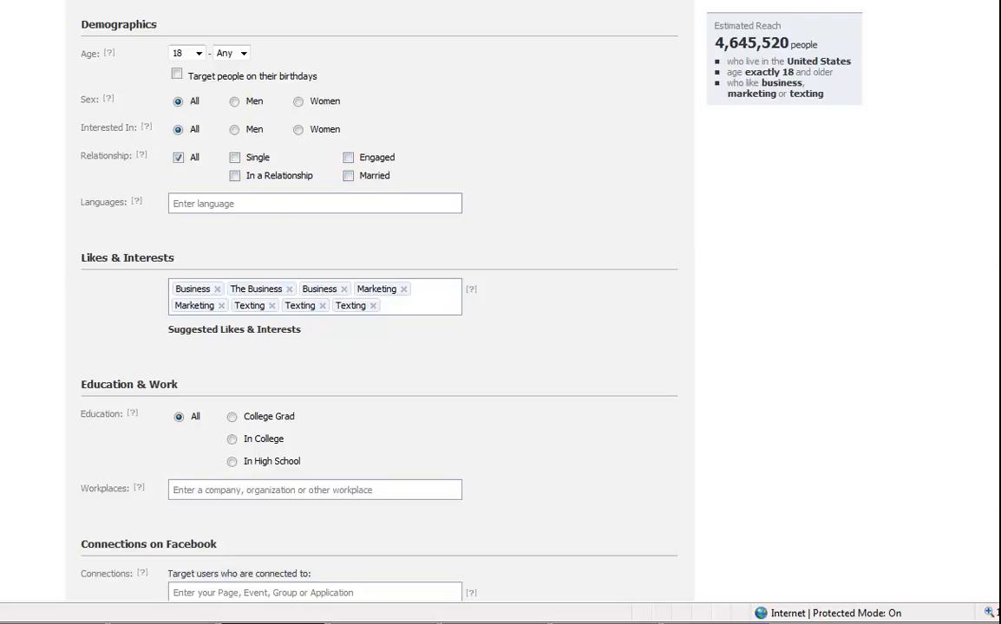
Add then remove Design as an interest, and delete the last Texting tag.
scroll(974, 280, "down", 1)
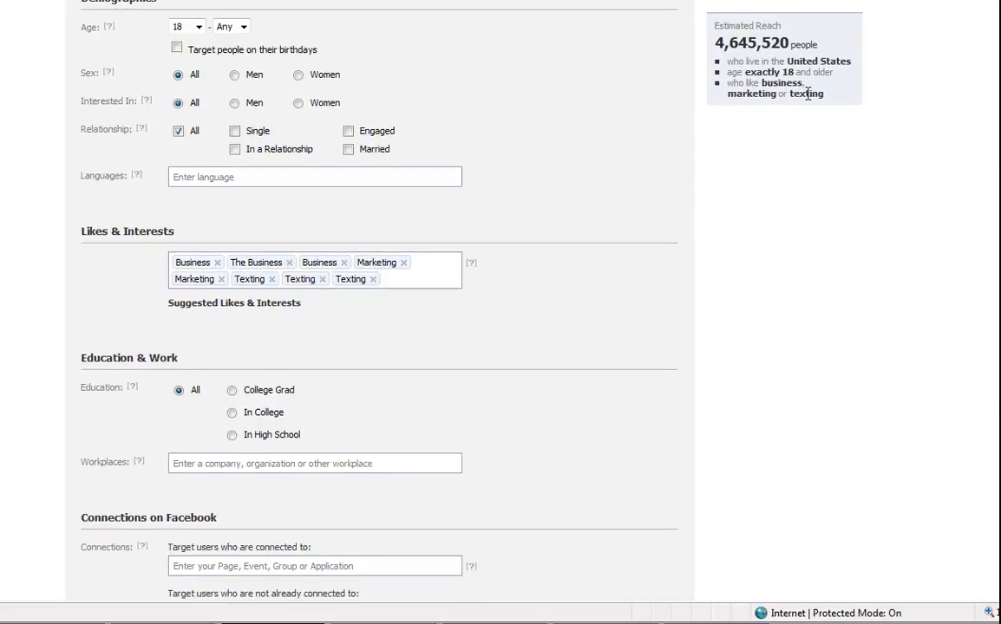
scroll(425, 270, "down", 3)
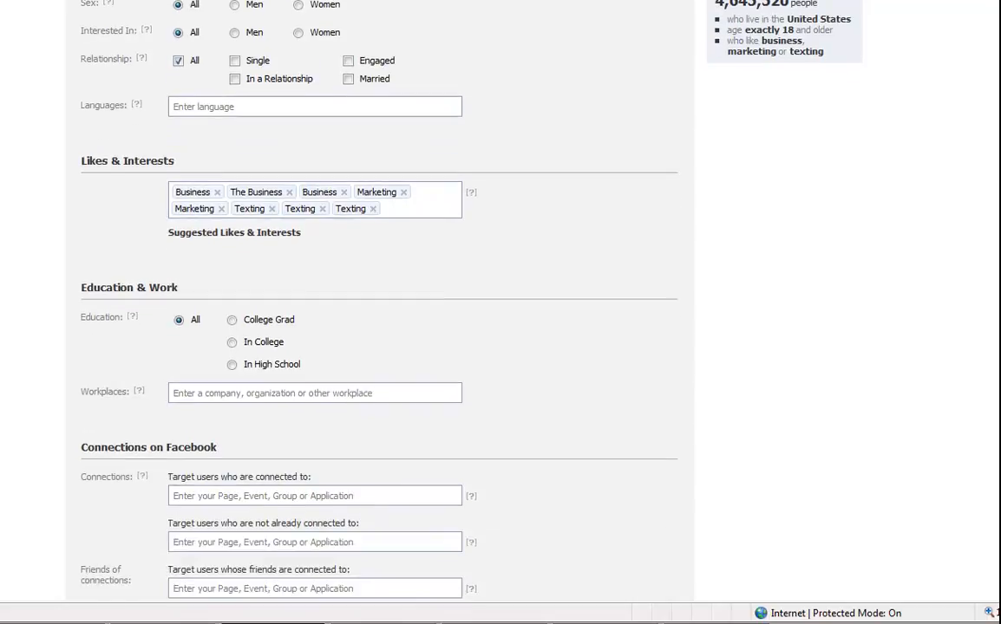
scroll(597, 234, "down", 1)
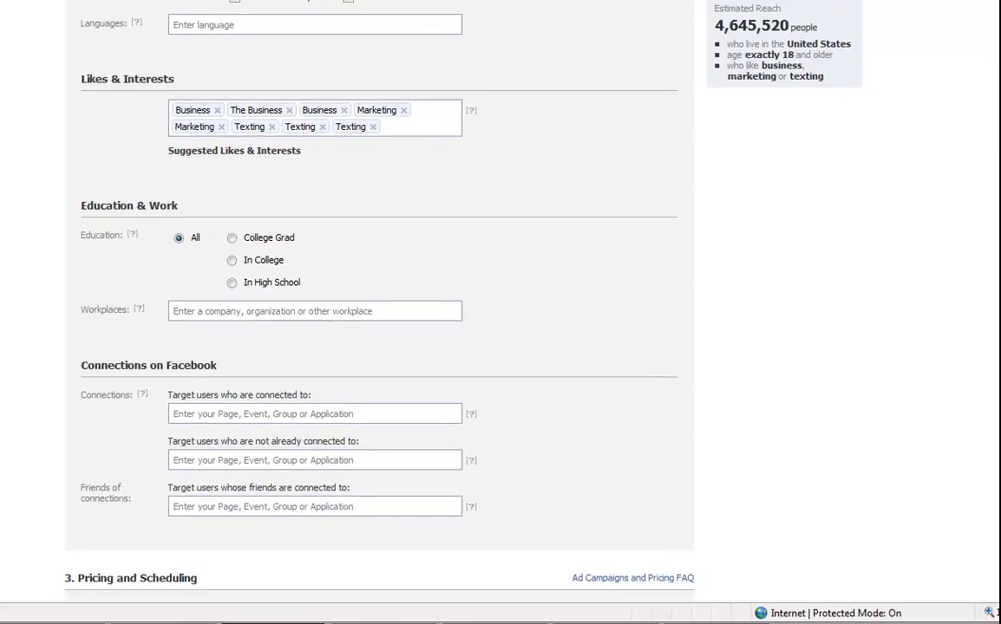
left_click(387, 122)
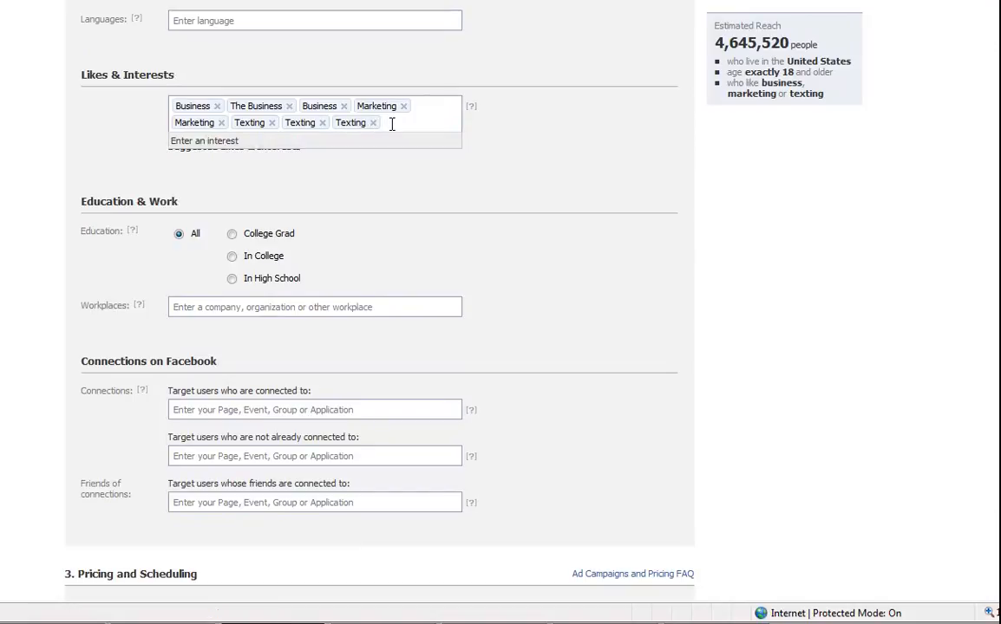
type("design")
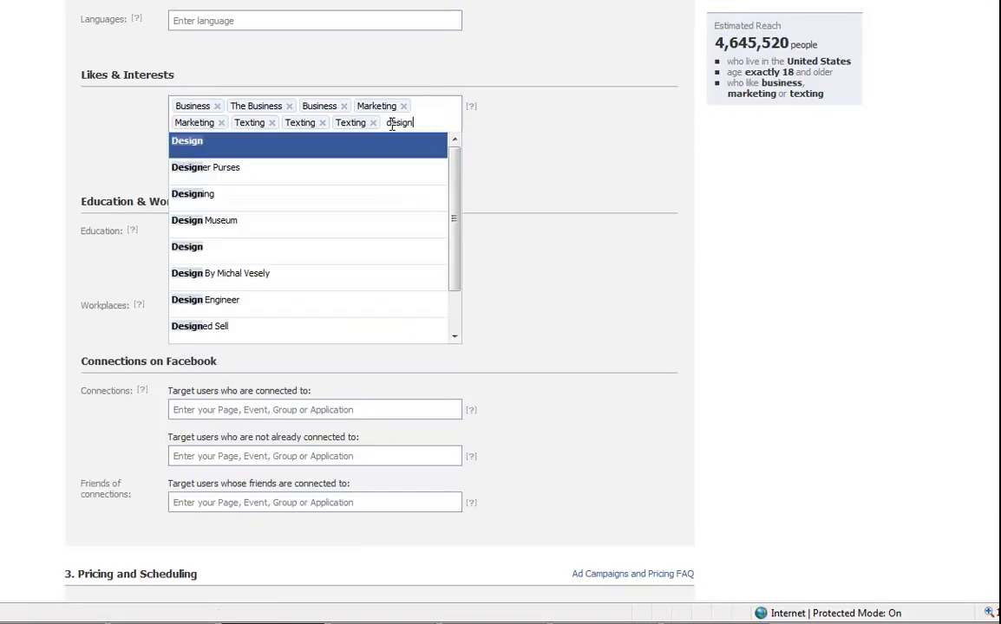
left_click(391, 146)
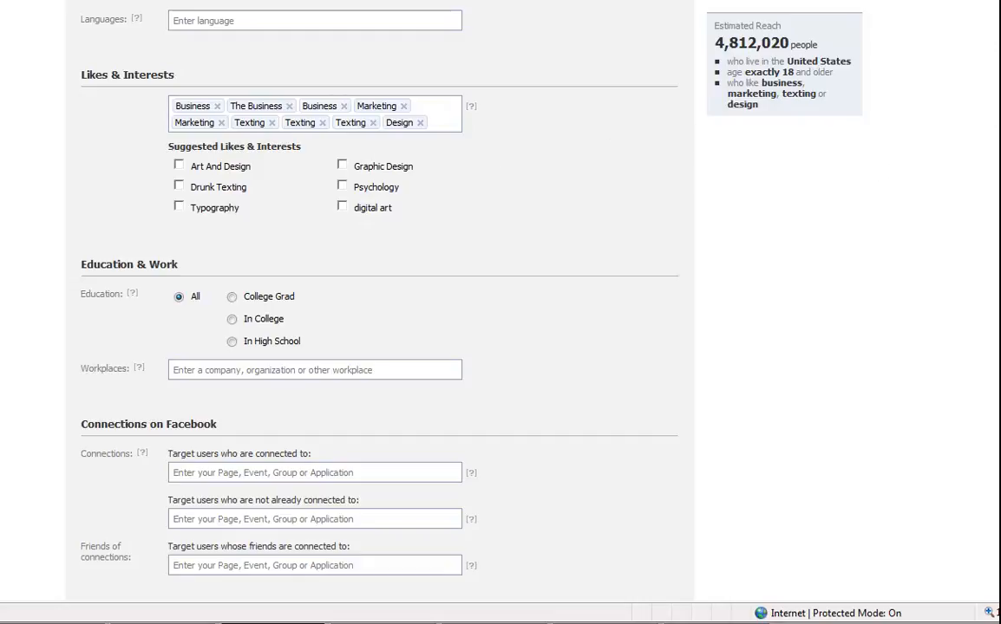
left_click(421, 124)
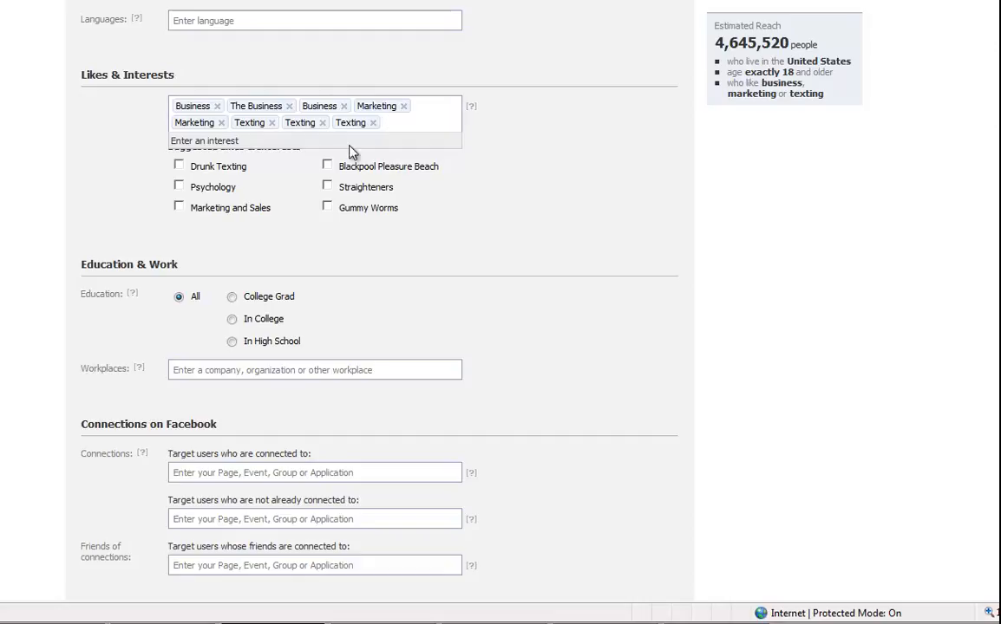
left_click(372, 122)
left_click(373, 122)
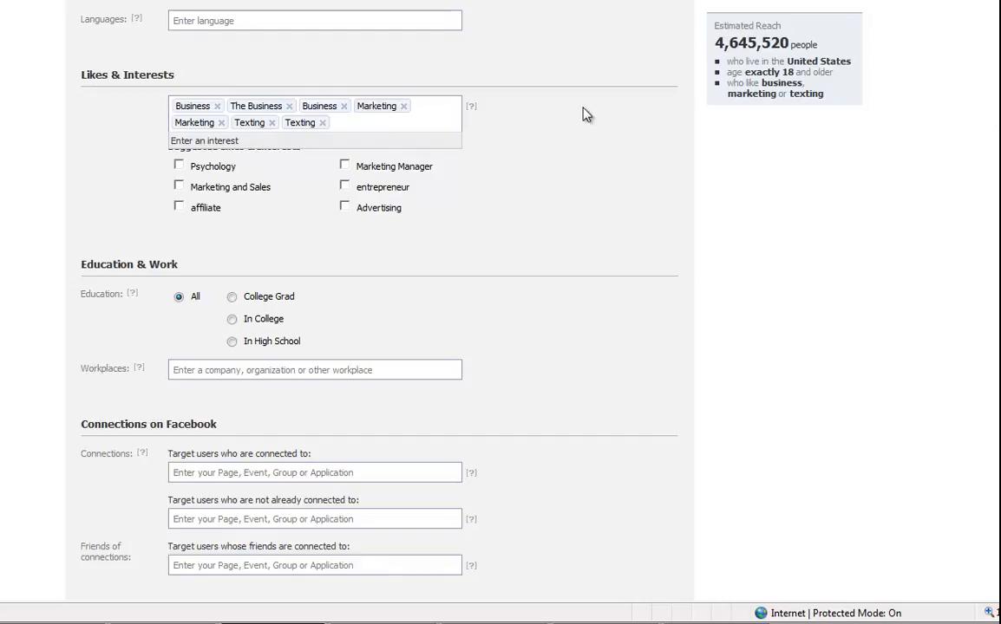
Tick the suggested 'entrepreneur' interest, raising estimated reach to 4,676,980 people.
scroll(425, 304, "down", 1)
scroll(425, 303, "down", 1)
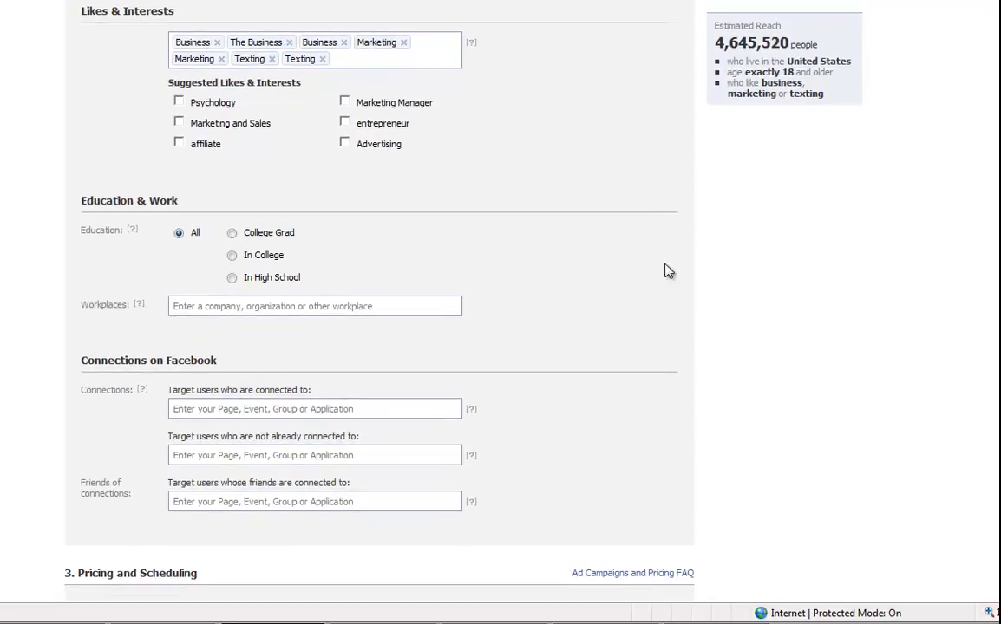
left_click(344, 123)
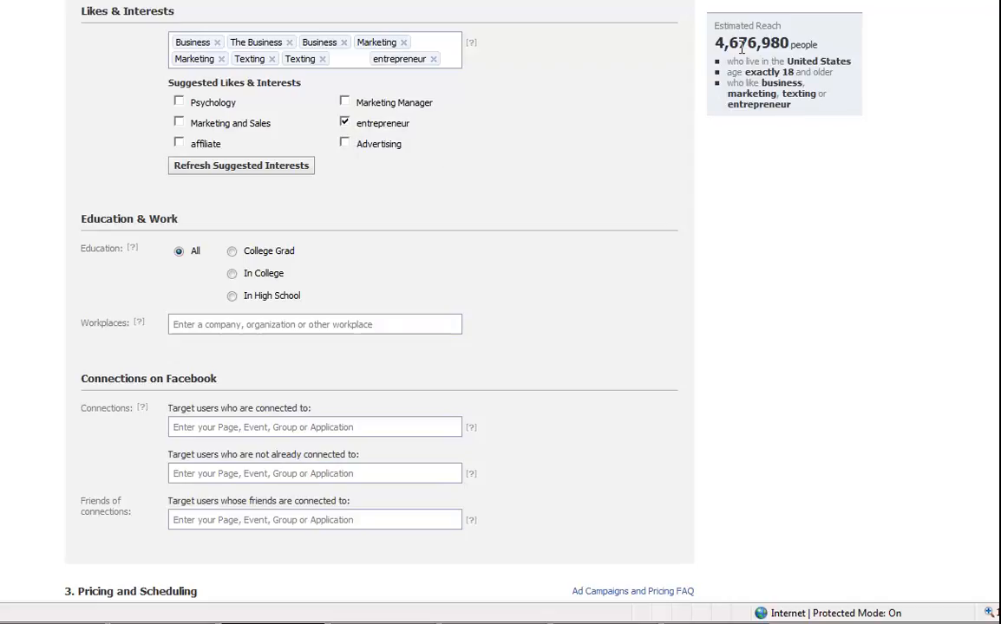
scroll(379, 304, "down", 3)
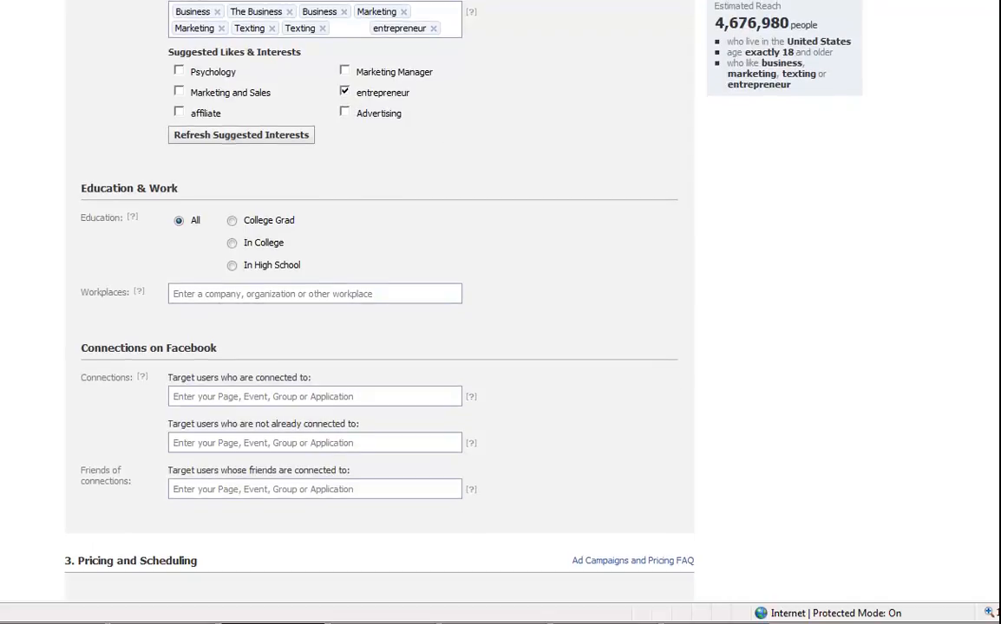
scroll(379, 303, "down", 1)
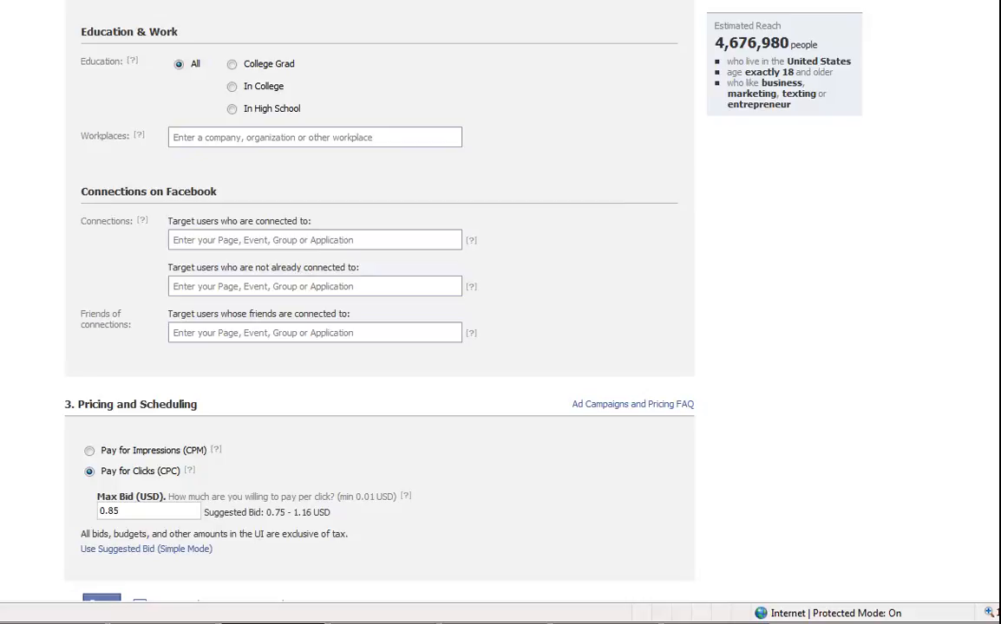
Check Facebook's suggested per-click bid, which is $0.93.
scroll(379, 312, "down", 2)
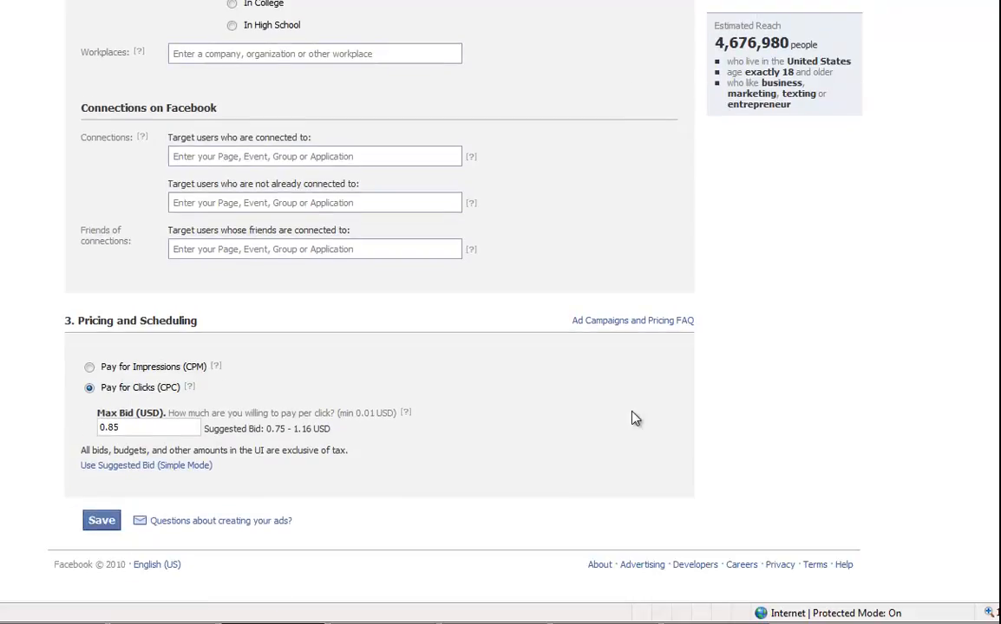
left_click_drag(157, 410, 131, 405)
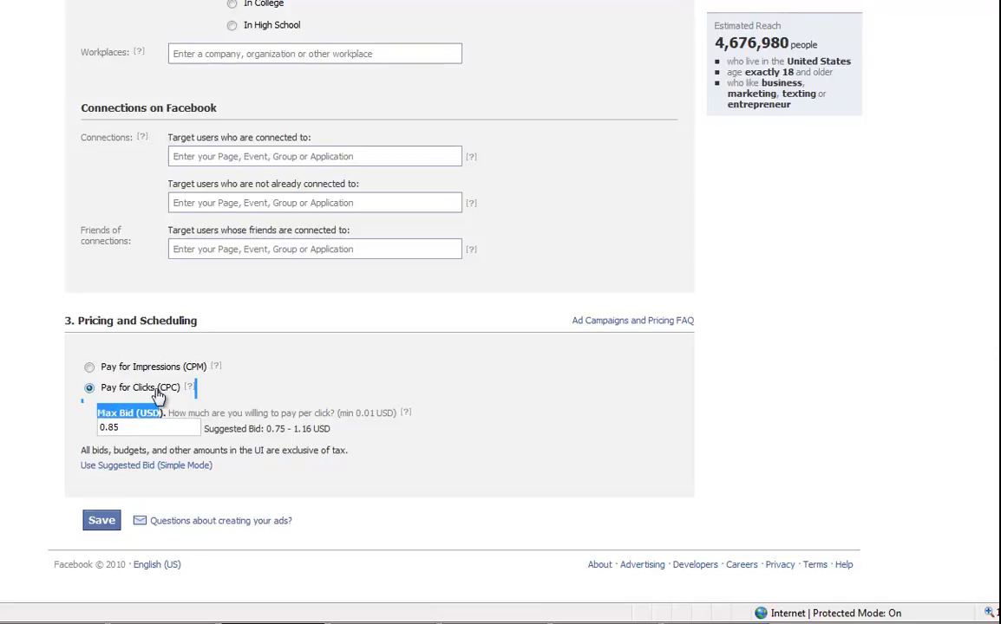
left_click(157, 394)
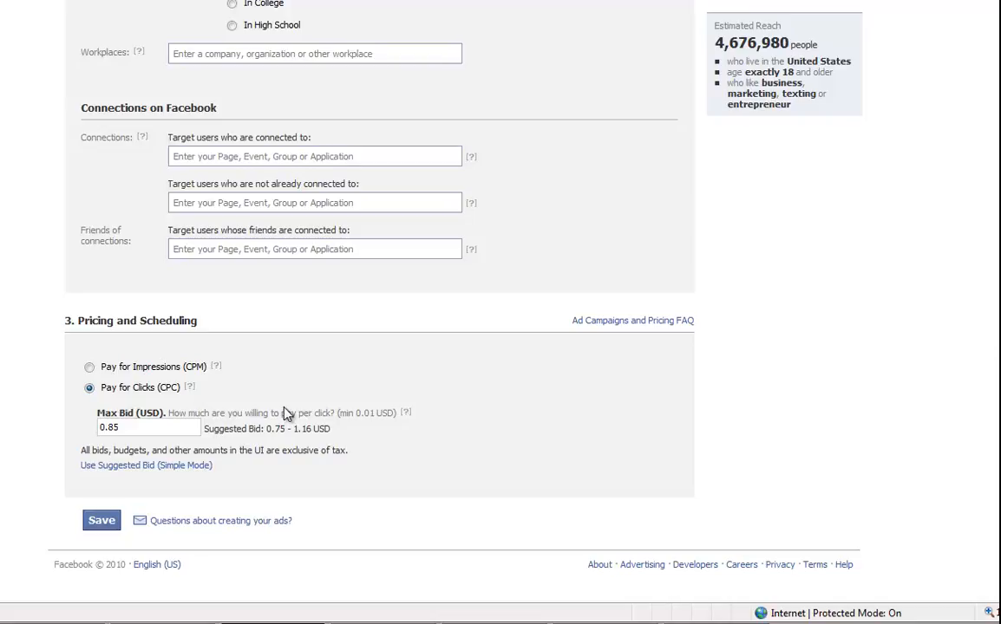
left_click(198, 467)
left_click(198, 467)
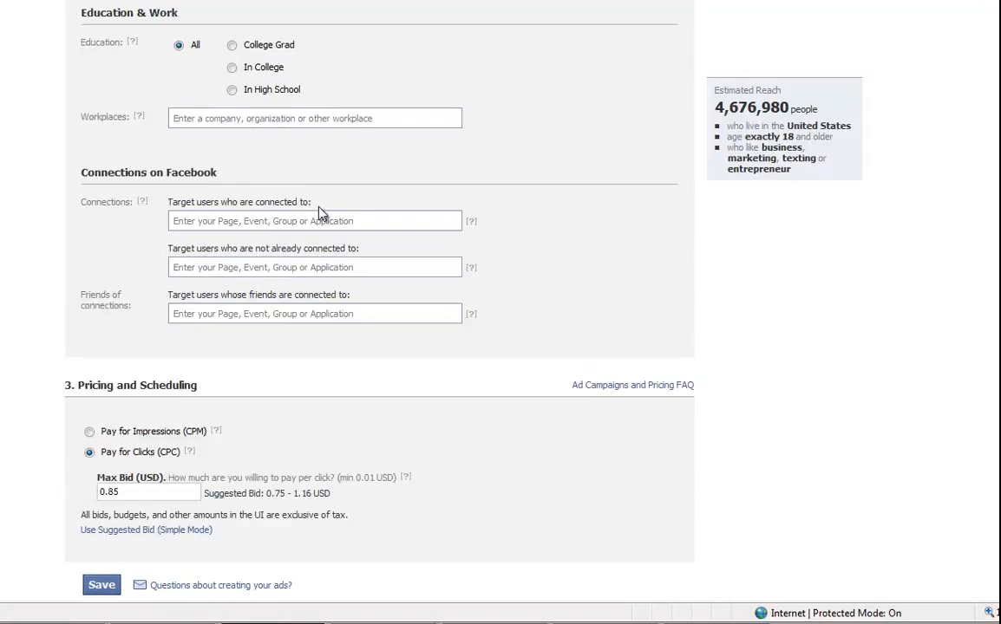
left_click(156, 530)
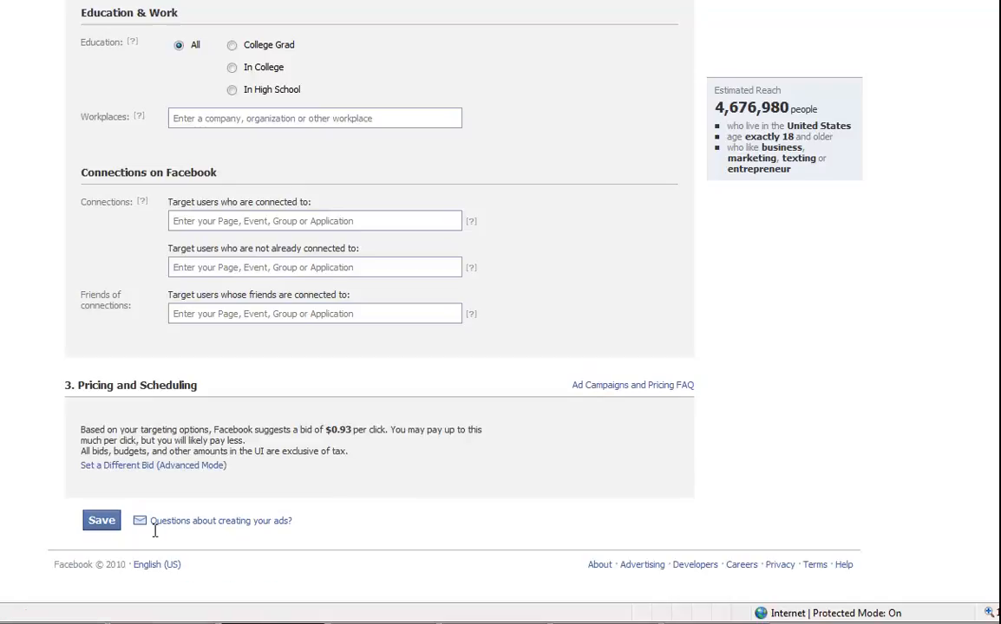
double_click(334, 429)
Change the custom maximum cost-per-click bid from 0.85 to 0.93.
left_click(159, 465)
left_click(138, 491)
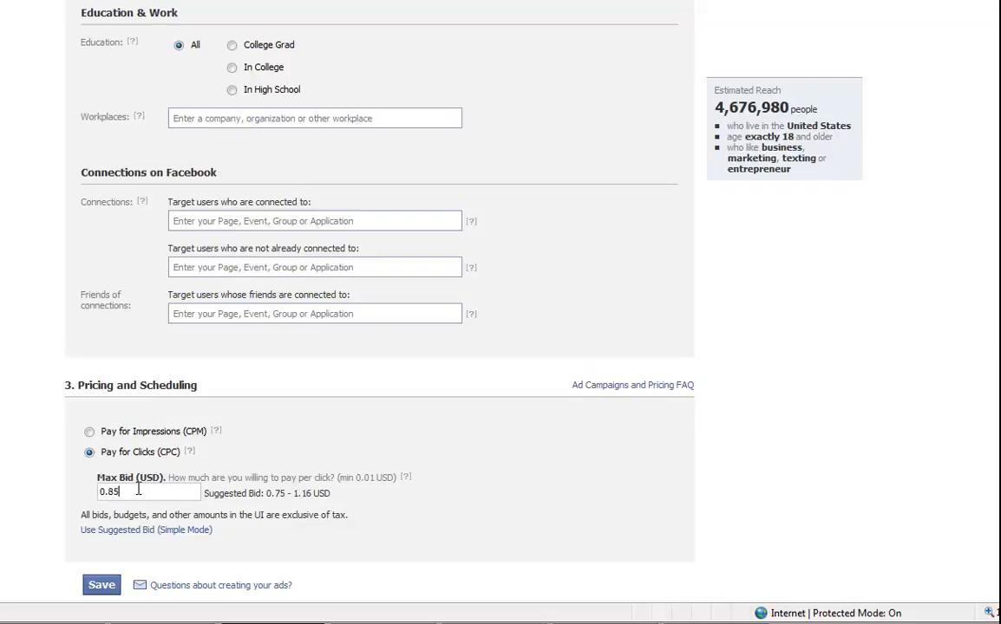
key("BackSpace")
key("BackSpace")
type("93")
scroll(379, 304, "up", 5)
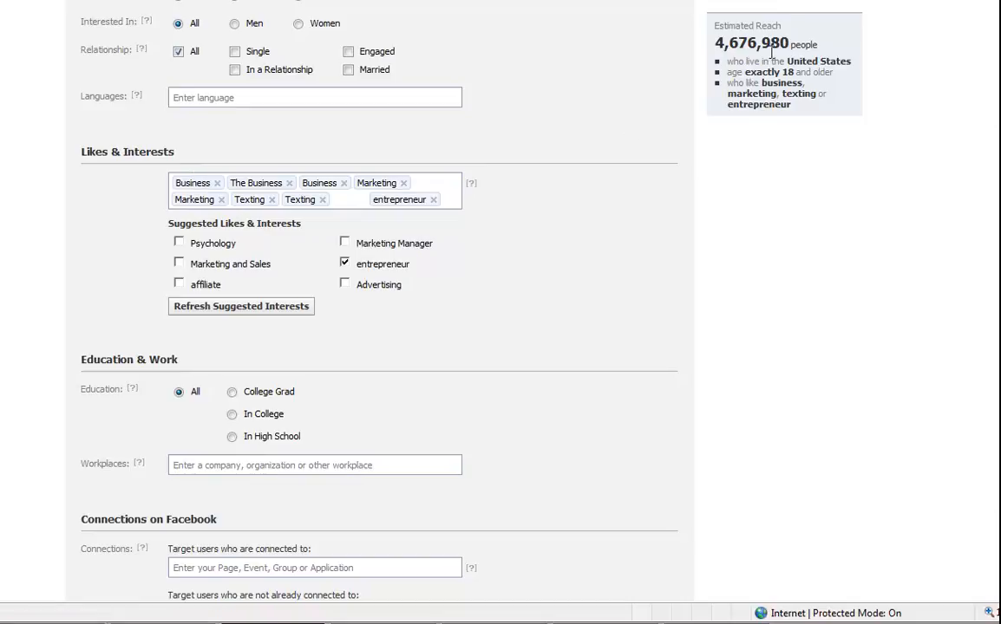
scroll(379, 303, "up", 3)
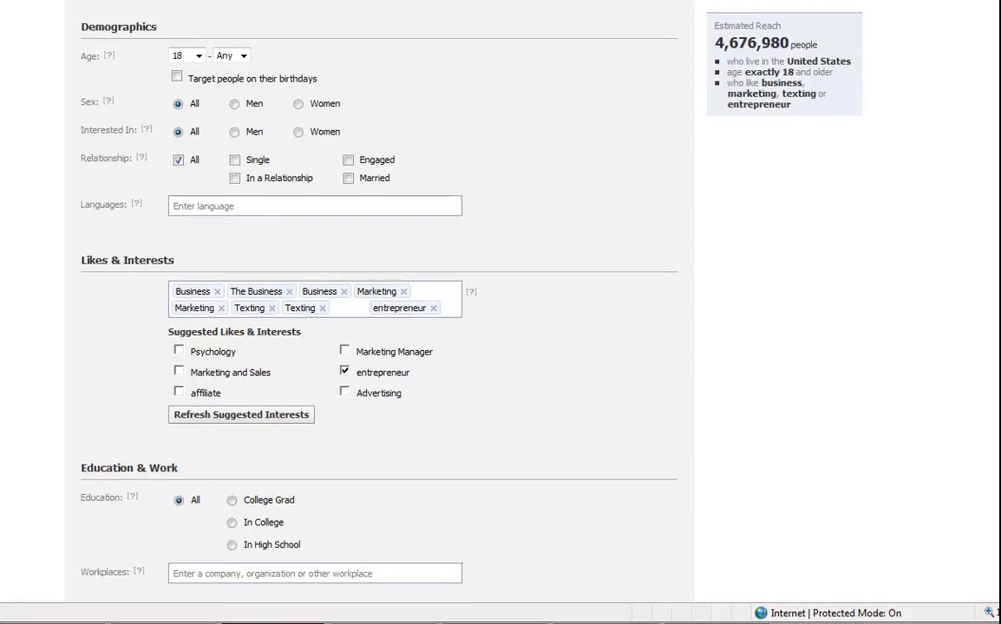
scroll(378, 303, "up", 3)
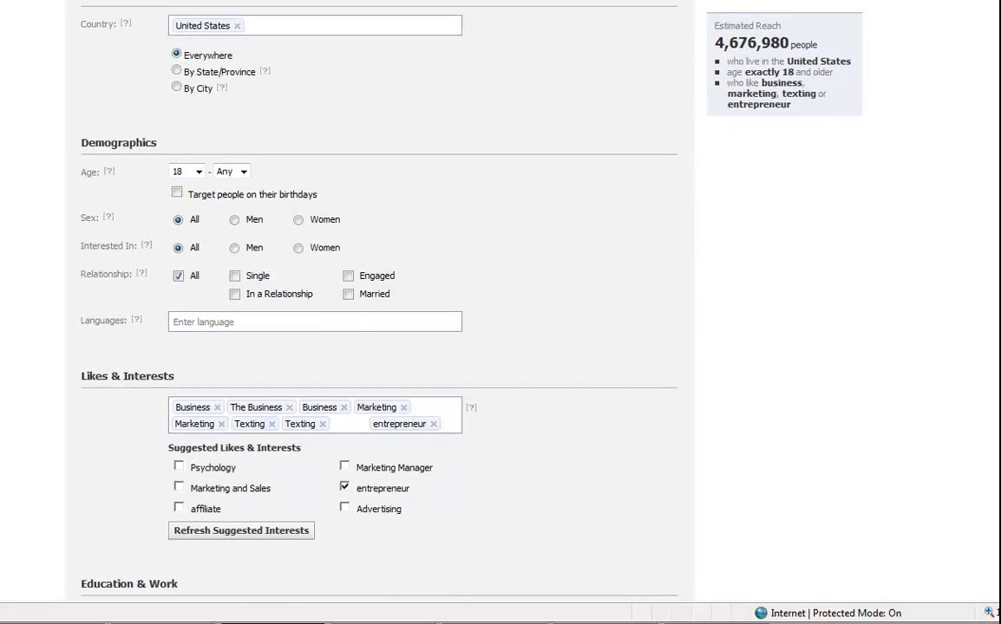
scroll(379, 304, "down", 10)
scroll(378, 303, "down", 3)
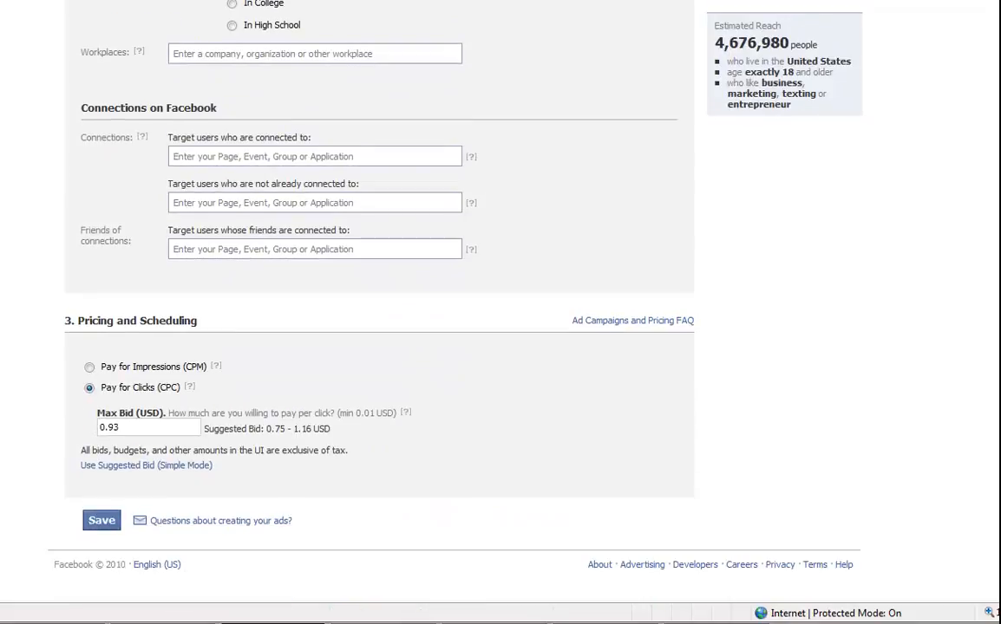
left_click_drag(103, 429, 130, 432)
left_click(127, 426)
left_click_drag(103, 428, 126, 438)
left_click(127, 468)
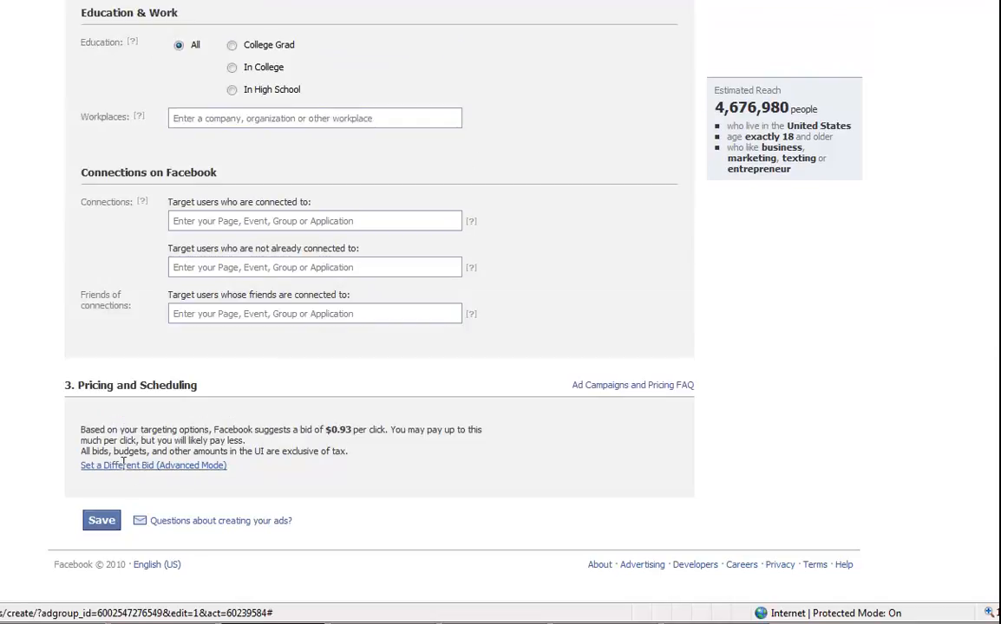
left_click(204, 467)
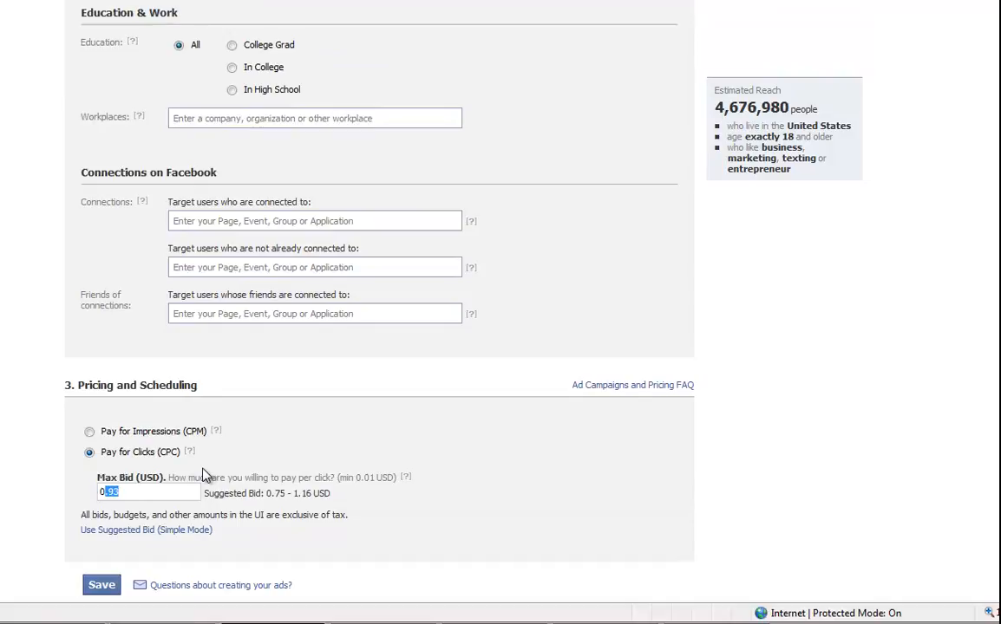
left_click(264, 465)
scroll(264, 466, "down", 2)
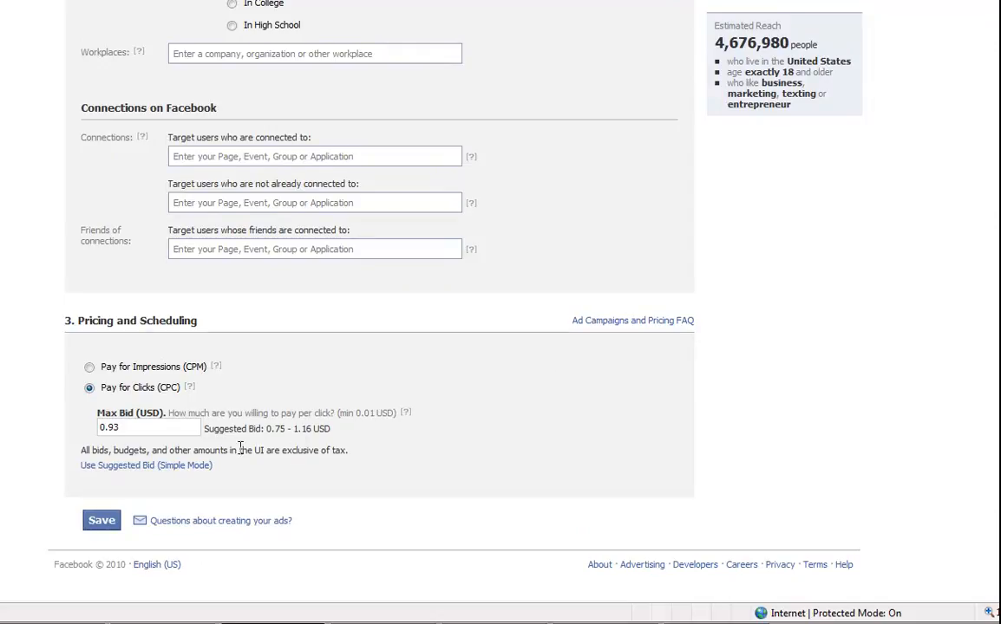
Save the edited ad and accept that the paused ad activates after review.
left_click(109, 523)
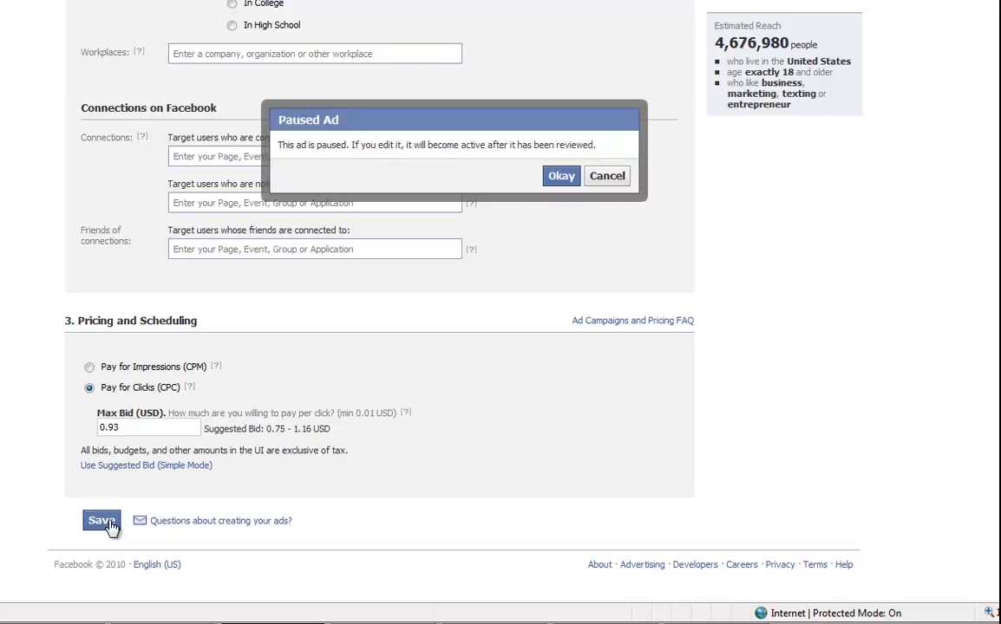
left_click(558, 180)
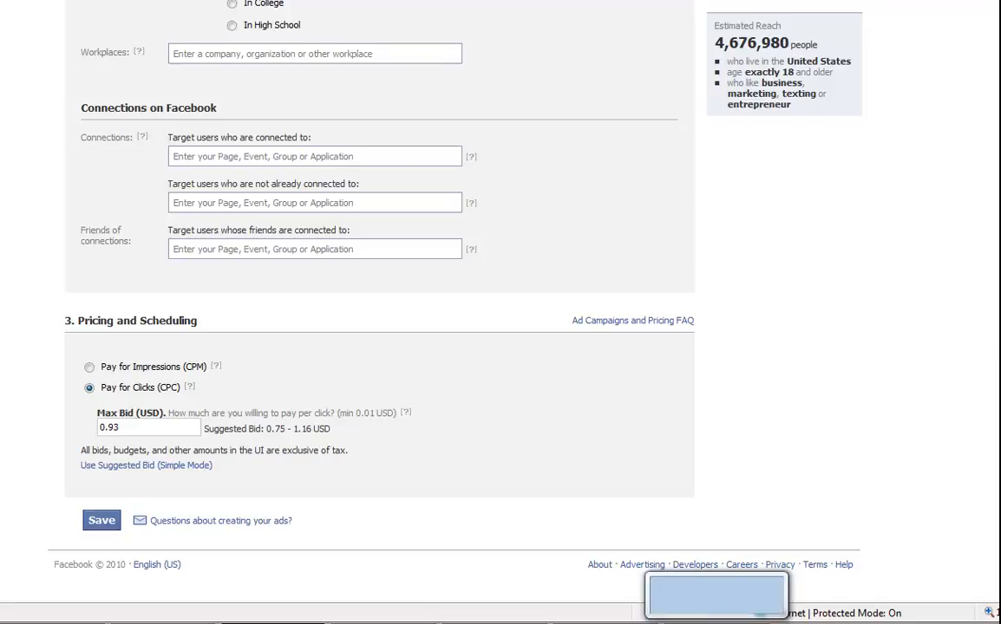
left_click(716, 623)
left_click(716, 623)
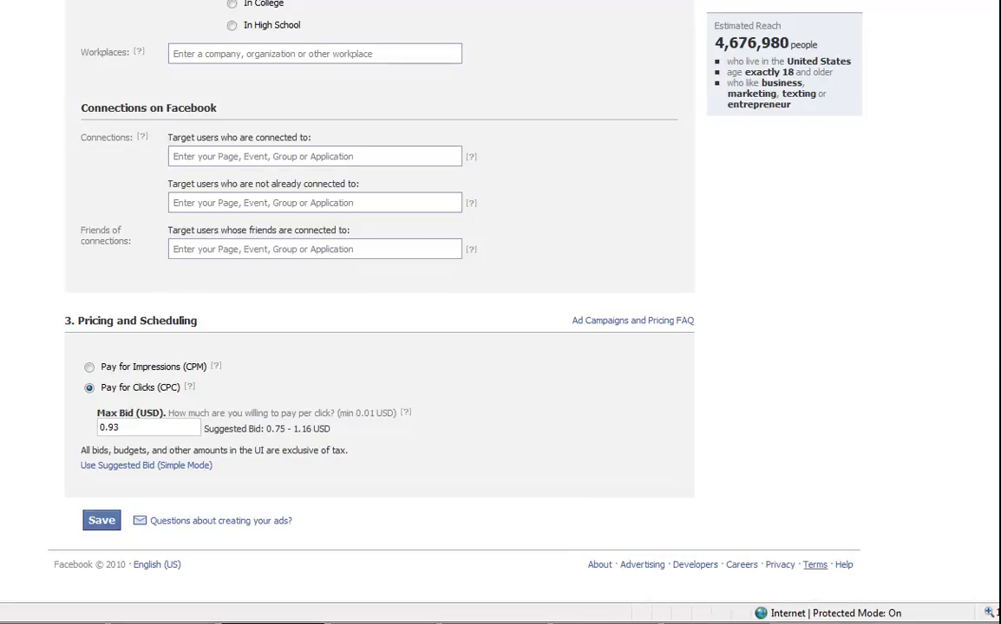
scroll(499, 303, "up", 12)
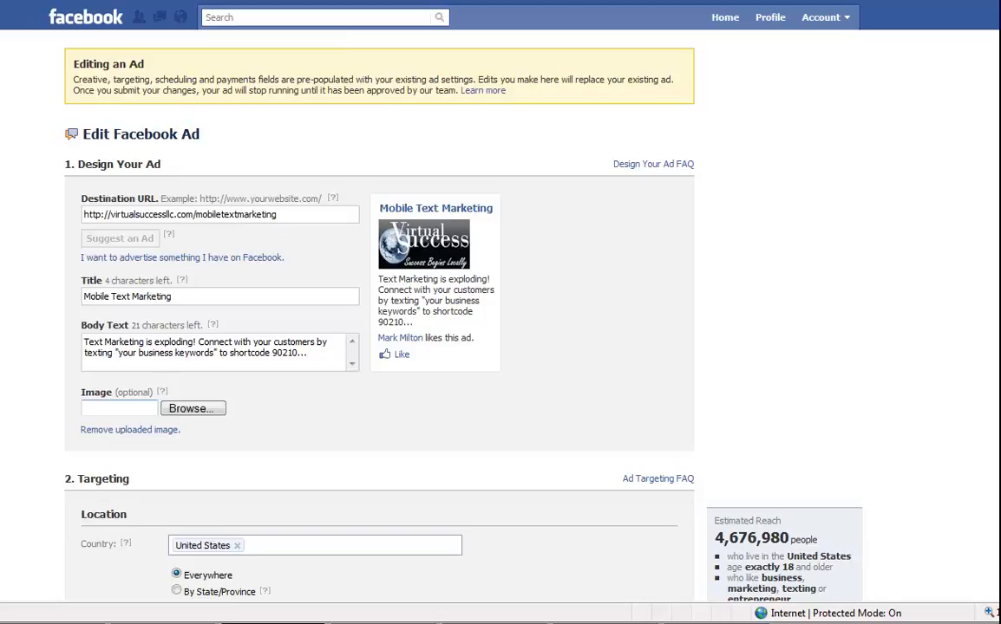
Go to facebook.com/advertising and open the existing ads in the My Ads campaign.
type("f")
key("Return")
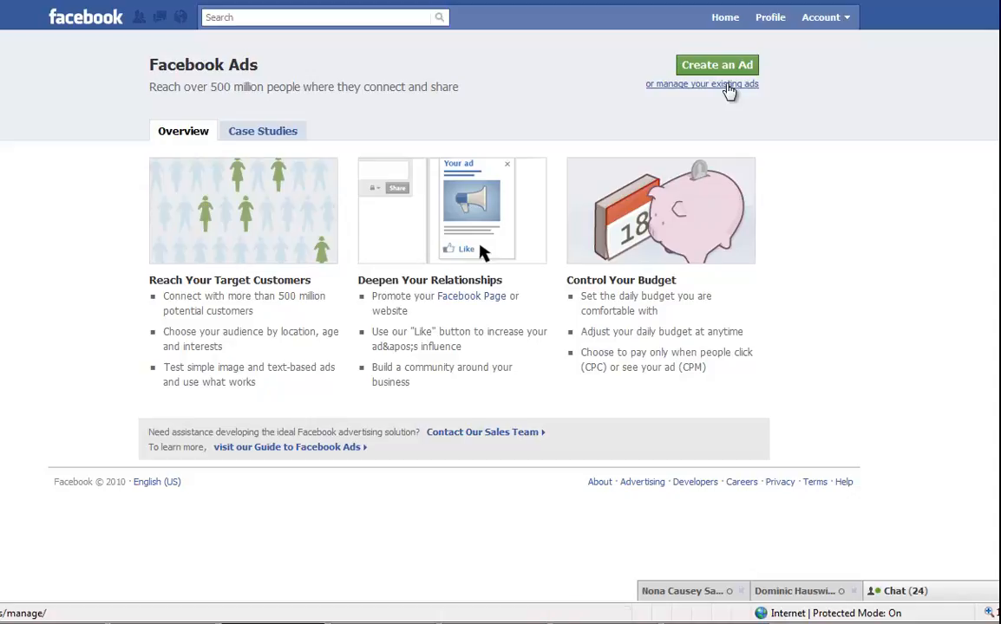
left_click(729, 90)
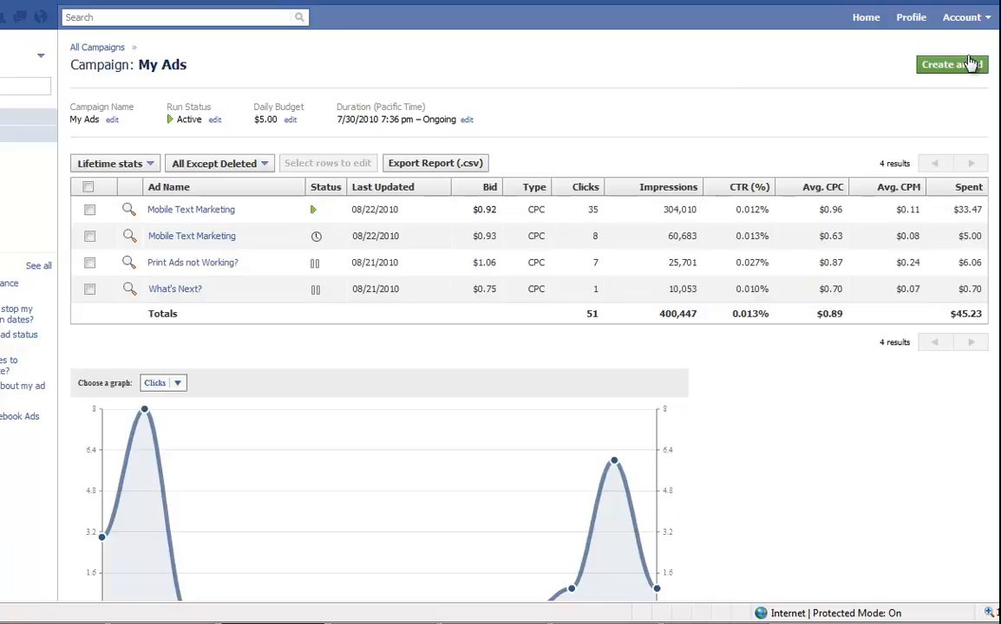
left_click(661, 96)
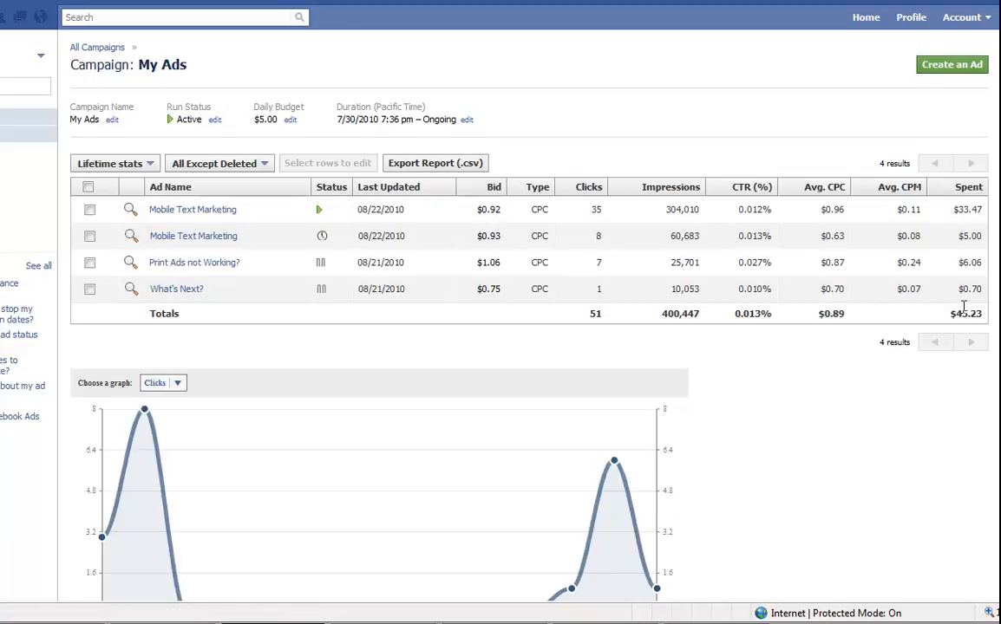
left_click_drag(956, 314, 978, 308)
left_click(983, 319)
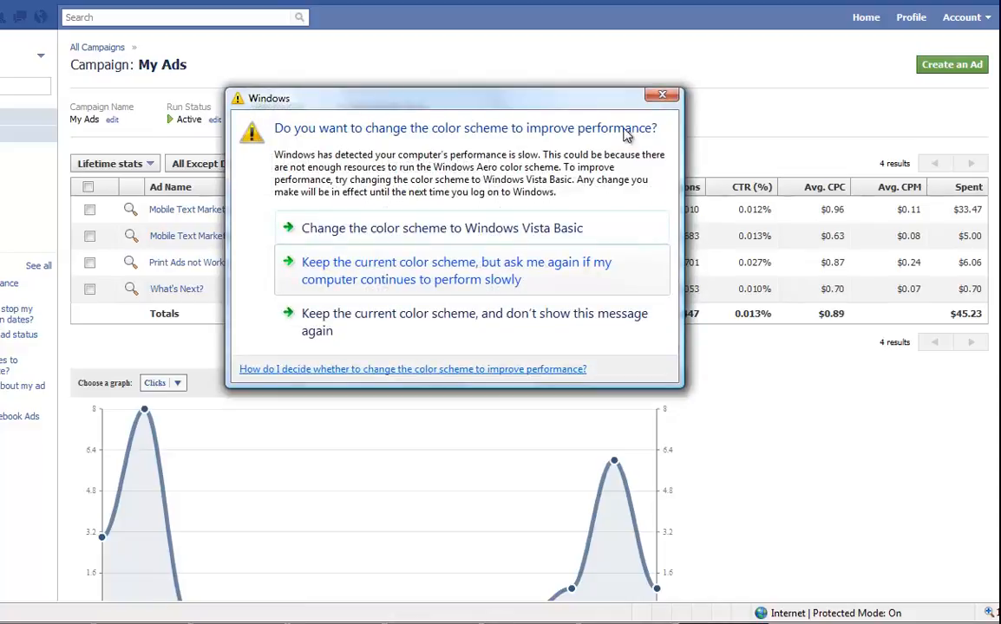
Close the Windows colour-scheme prompt to reveal the My Ads table totalling $45.23 spent.
left_click(662, 95)
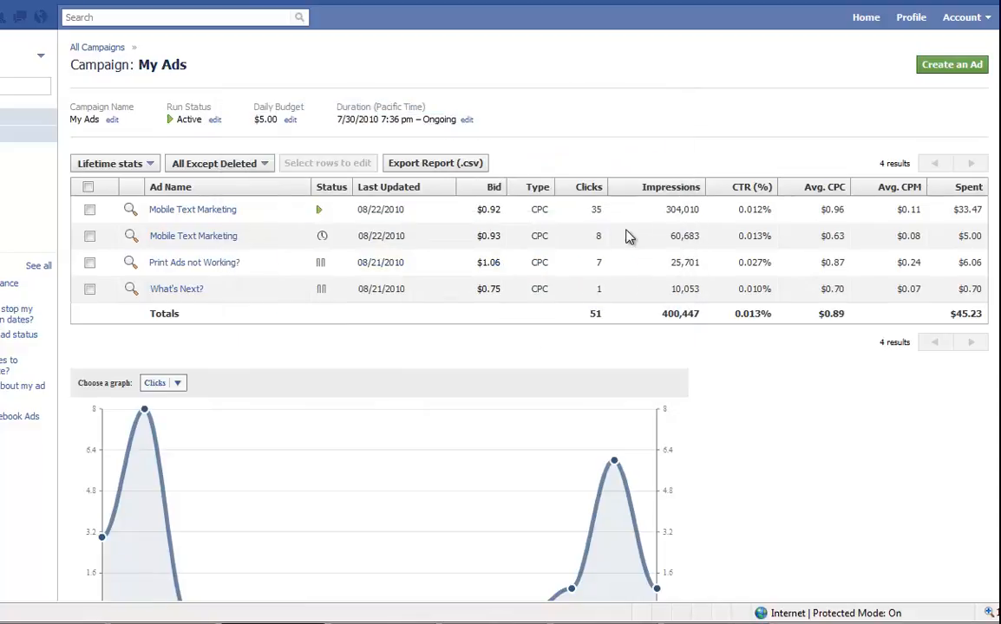